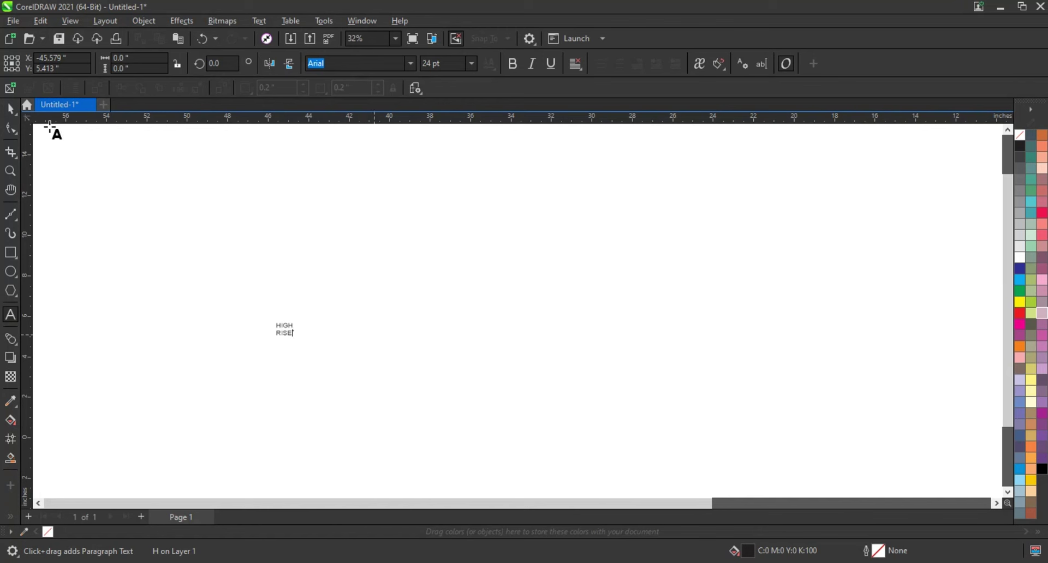
# Scale the tiny HIGH RISE text up, set it in Jersey M54, and enlarge it to about 416 pt.
pyautogui.click(9, 109)
pyautogui.moveTo(298, 323); pyautogui.dragTo(503, 195)
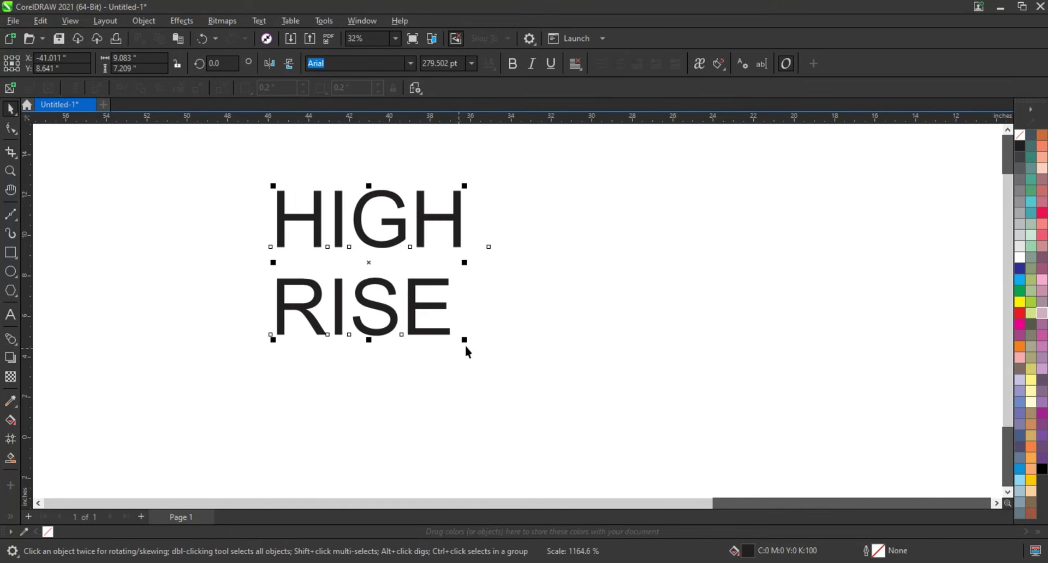
pyautogui.moveTo(465, 347)
pyautogui.mouseDown()
pyautogui.moveTo(509, 388)
pyautogui.moveTo(498, 394)
pyautogui.mouseUp()
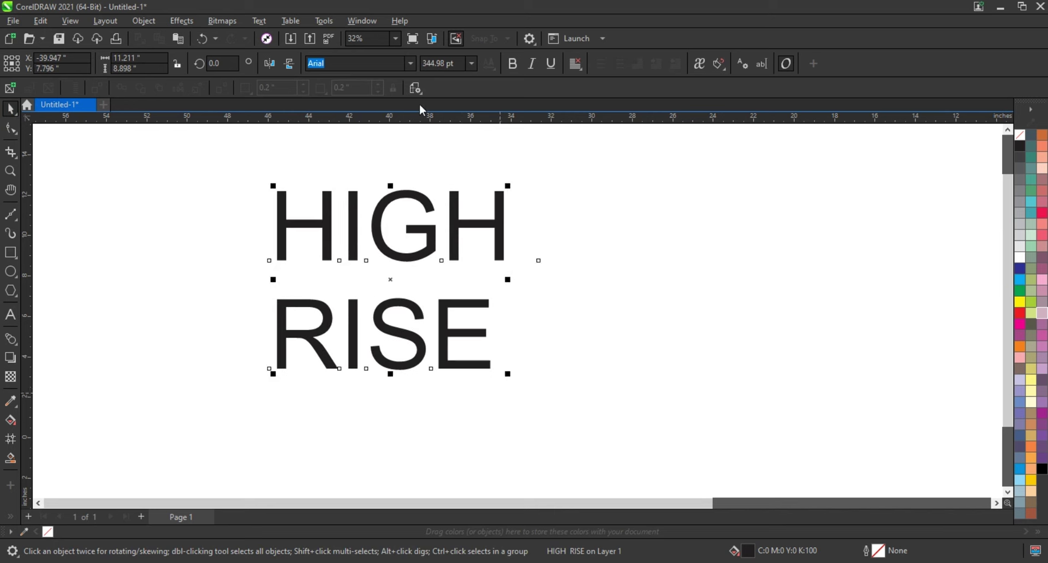
pyautogui.click(410, 66)
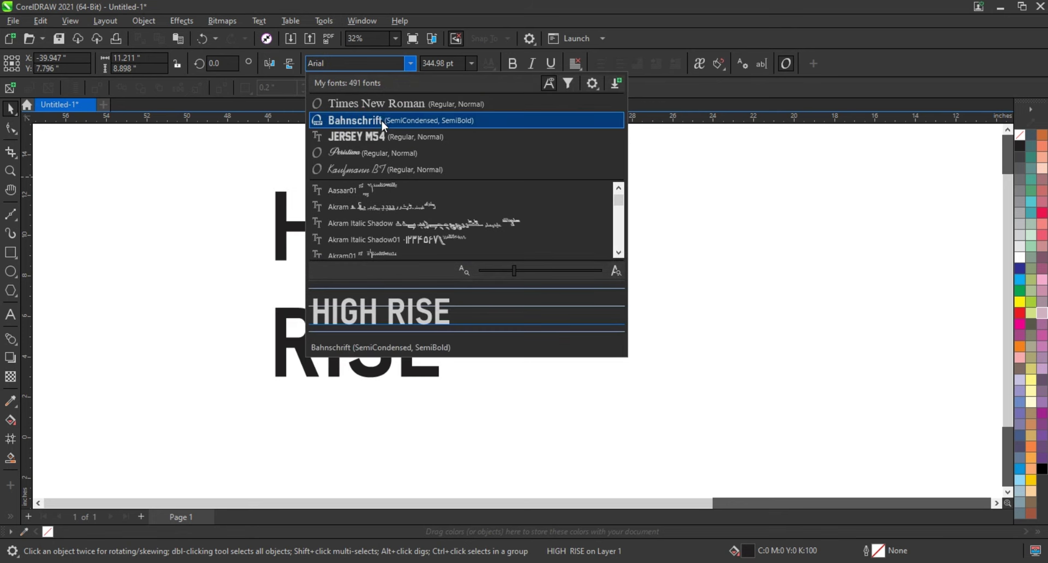
pyautogui.click(381, 133)
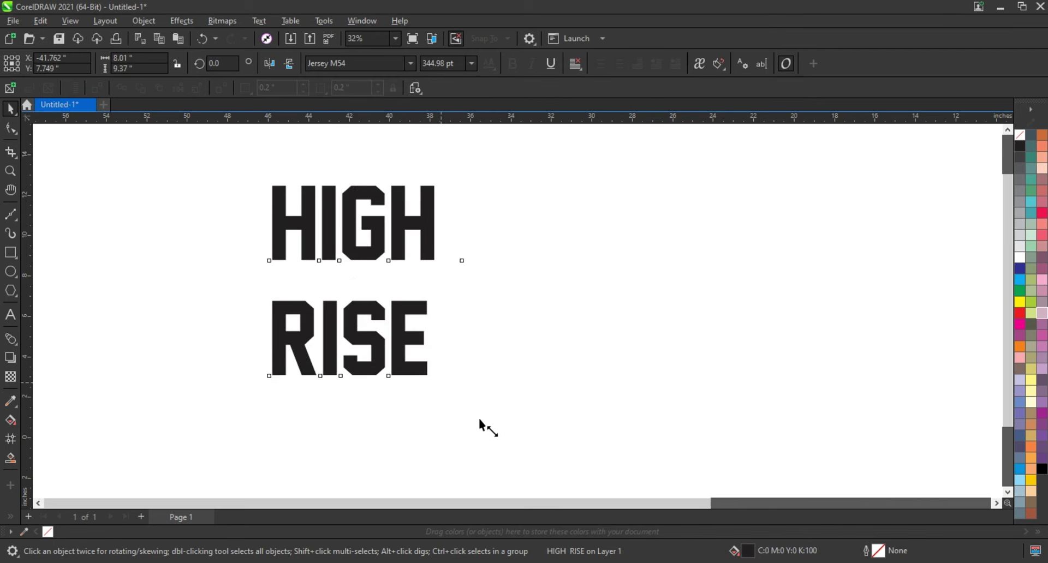
pyautogui.moveTo(479, 419); pyautogui.dragTo(481, 422)
# Force-justify the two HIGH RISE lines and tighten the line spacing between them.
pyautogui.click(579, 68)
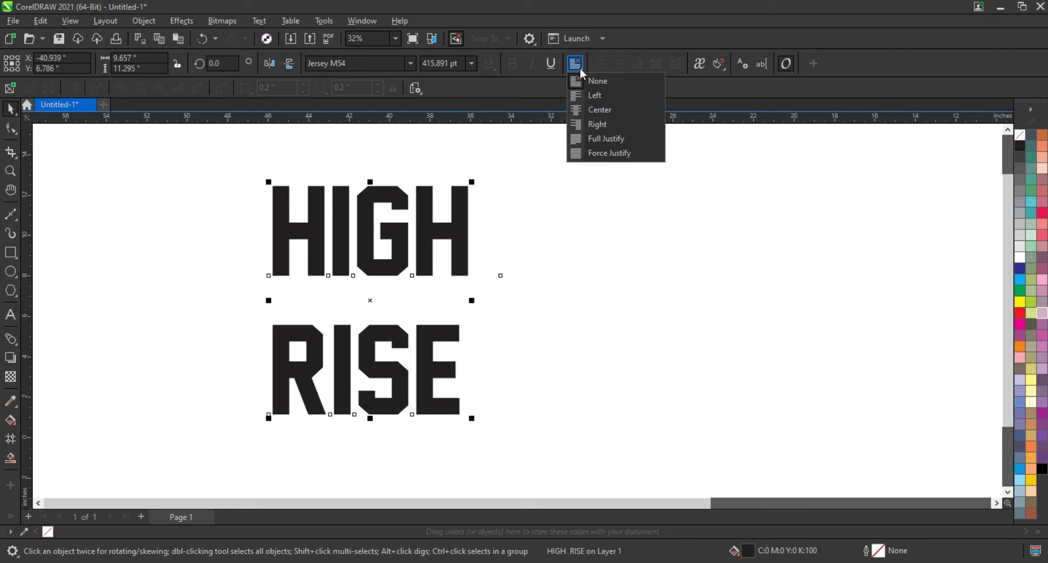
pyautogui.click(594, 152)
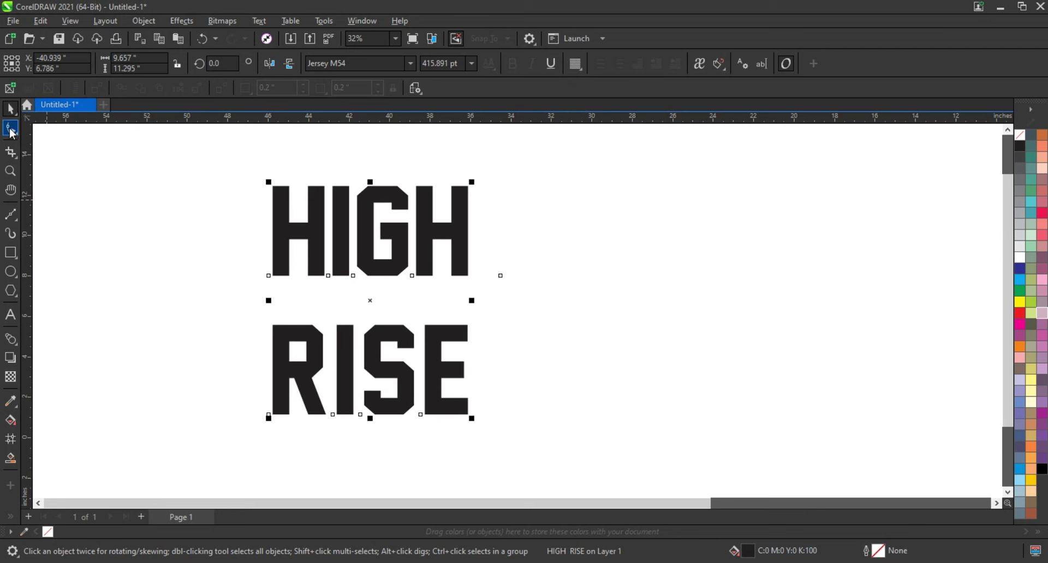
pyautogui.click(11, 130)
pyautogui.moveTo(266, 419); pyautogui.dragTo(267, 403)
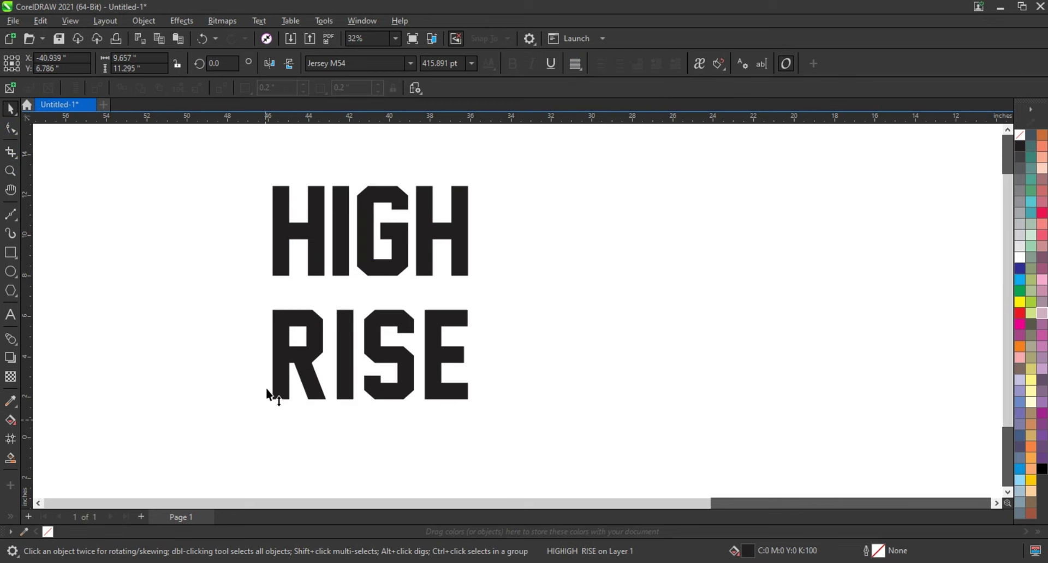
pyautogui.click(13, 113)
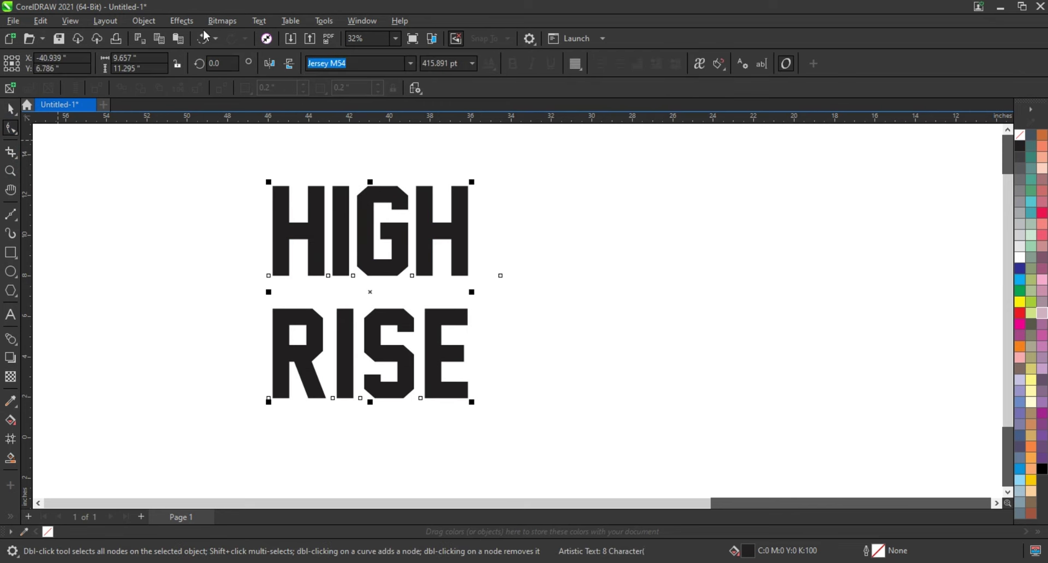
# Convert the HIGH RISE lettering to curves and reselect it.
pyautogui.click(150, 22)
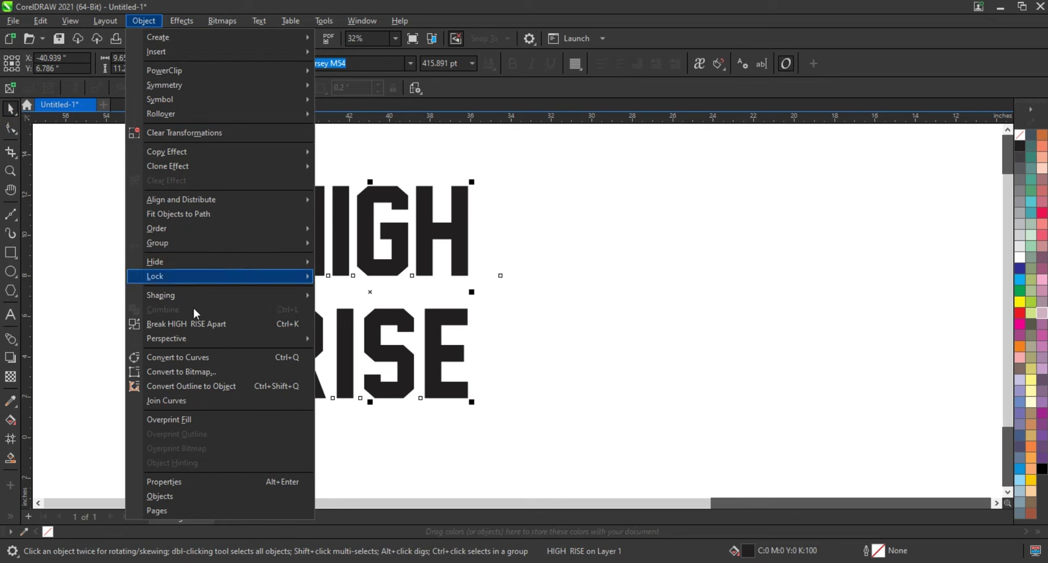
pyautogui.click(194, 357)
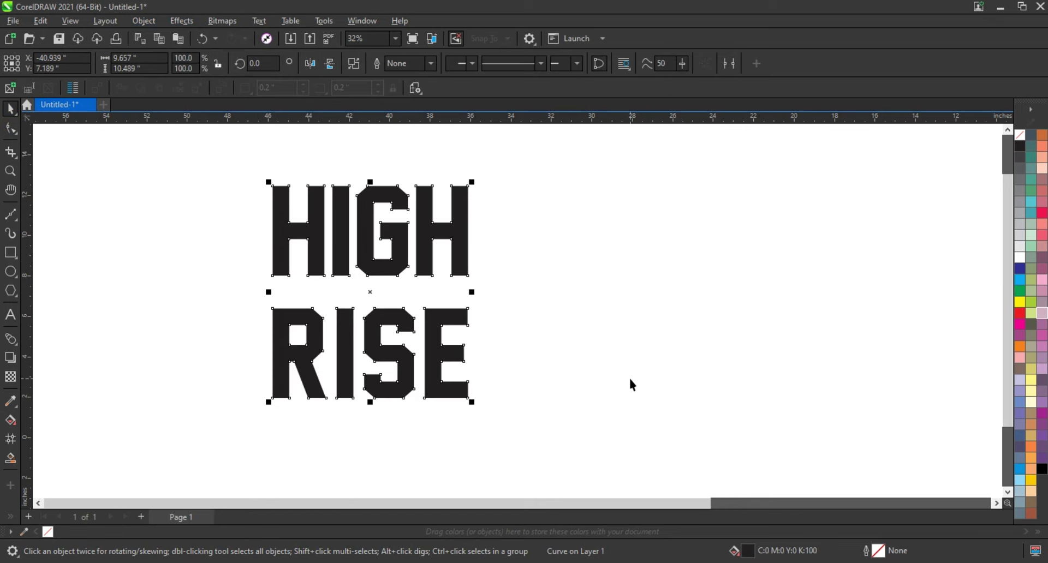
pyautogui.click(510, 382)
pyautogui.click(463, 356)
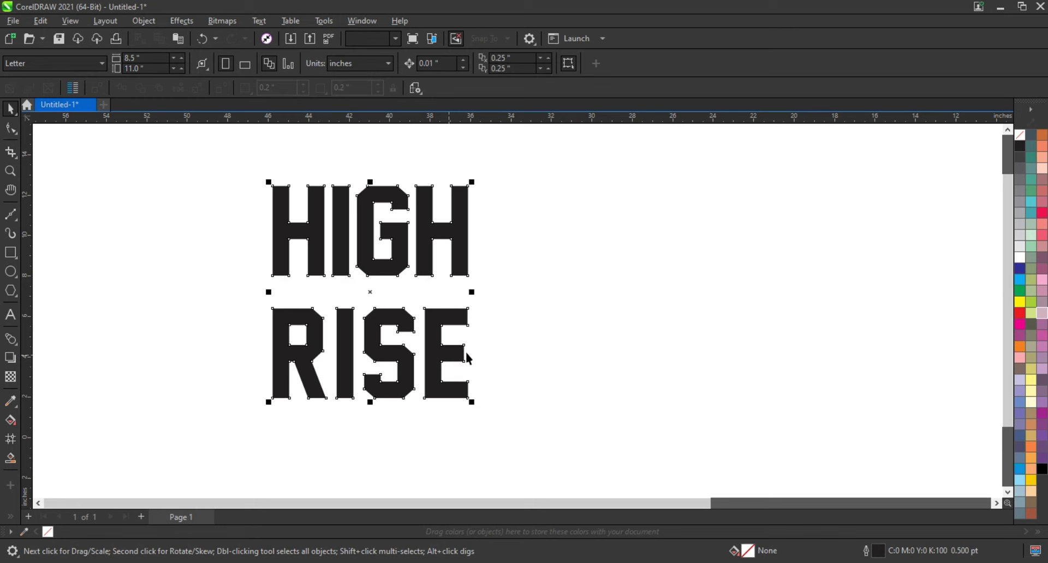
pyautogui.click(20, 350)
pyautogui.click(140, 24)
pyautogui.moveTo(166, 338)
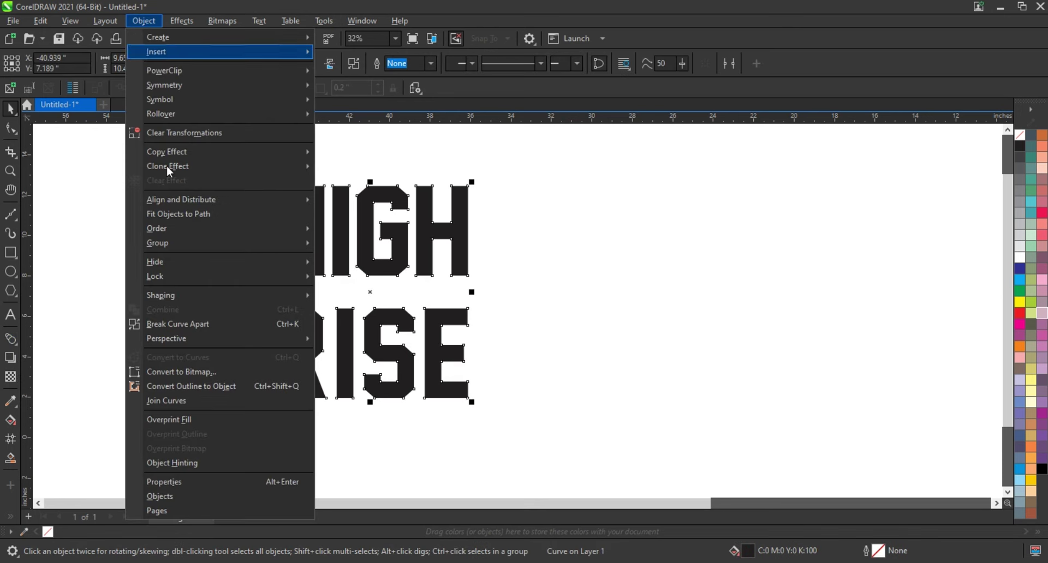
# Add perspective to the lettering and move its four corner nodes to slant and taper the letters.
pyautogui.click(343, 341)
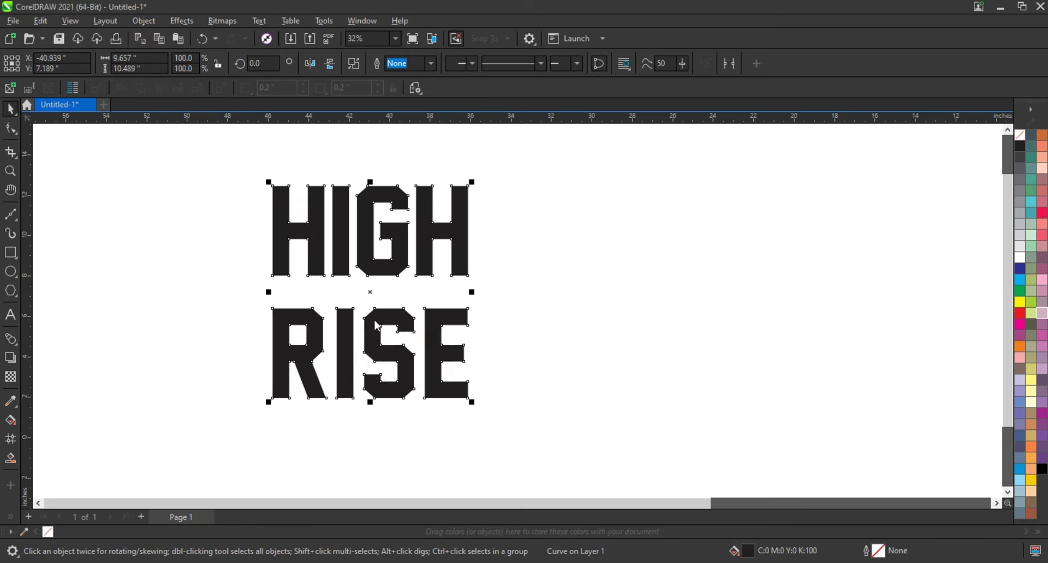
pyautogui.moveTo(271, 398); pyautogui.dragTo(271, 373)
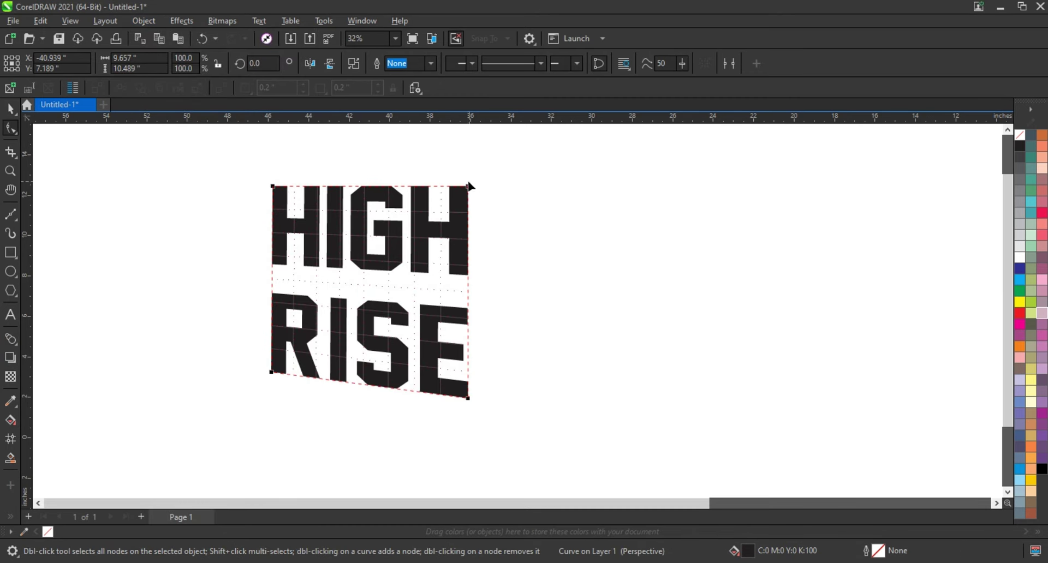
pyautogui.moveTo(468, 186); pyautogui.dragTo(489, 182)
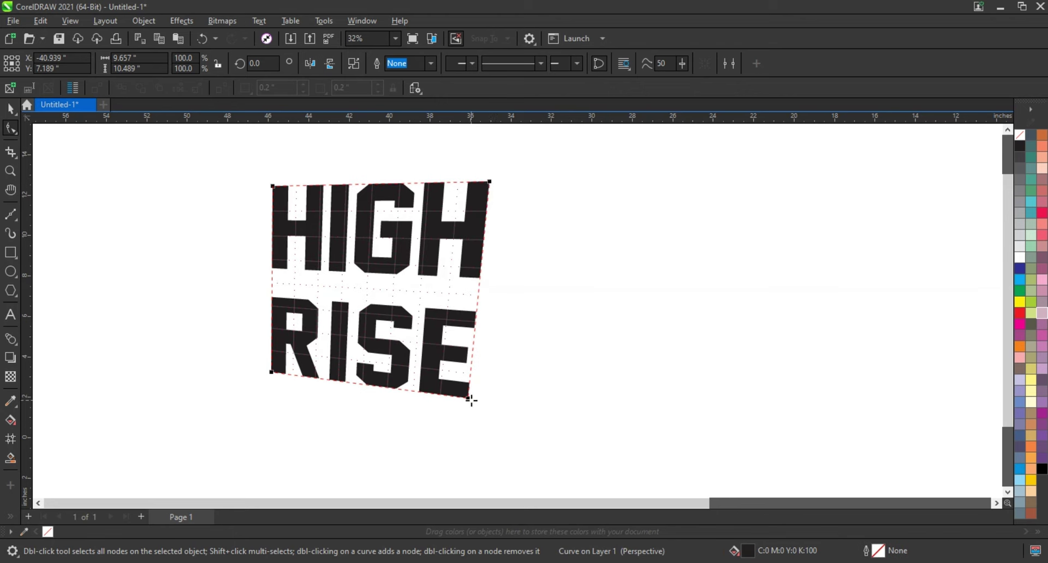
pyautogui.moveTo(468, 399); pyautogui.dragTo(453, 389)
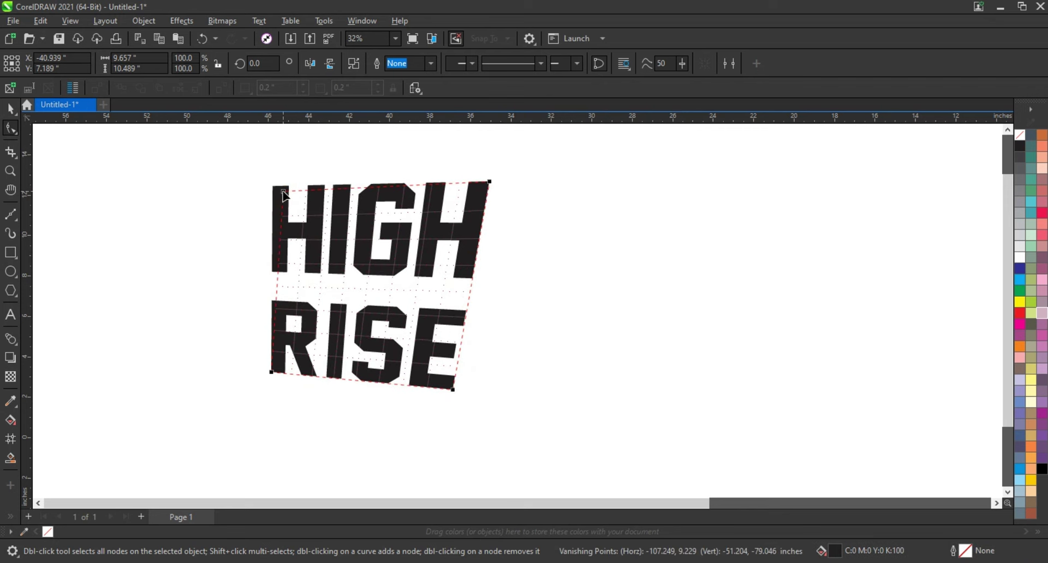
pyautogui.moveTo(273, 186); pyautogui.dragTo(285, 191)
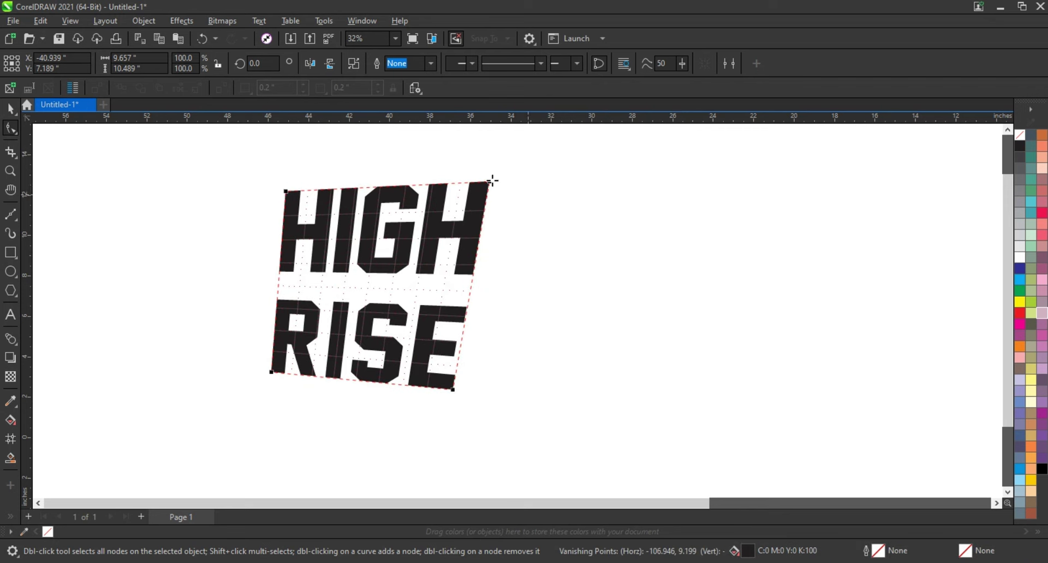
pyautogui.moveTo(490, 181); pyautogui.dragTo(484, 197)
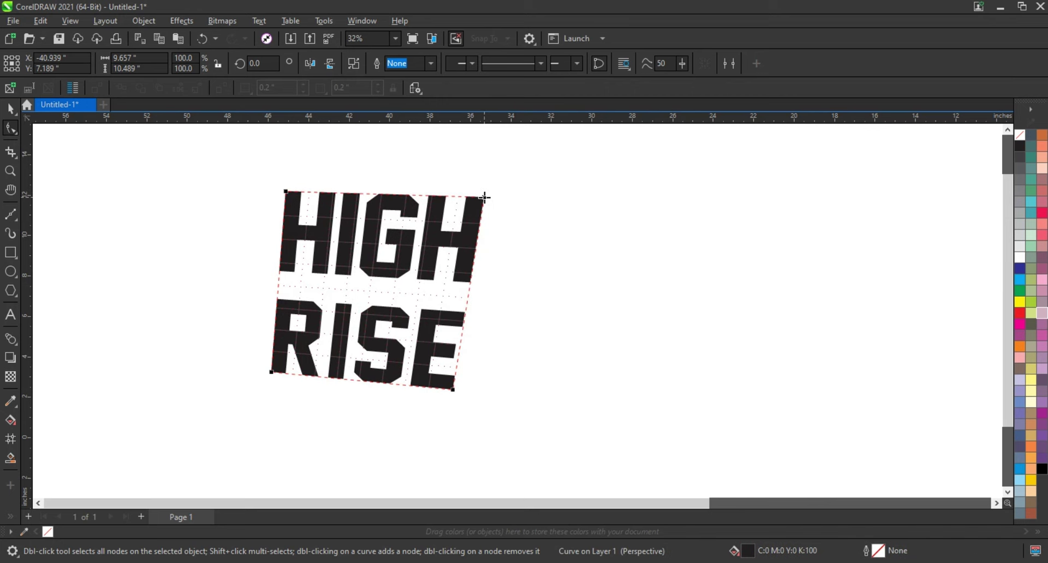
pyautogui.moveTo(286, 192); pyautogui.dragTo(315, 192)
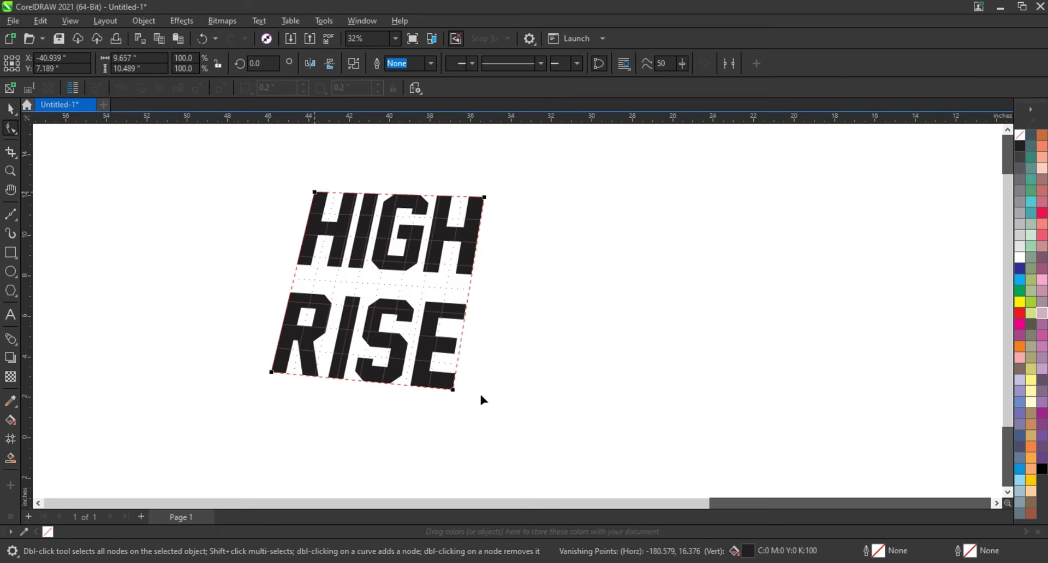
pyautogui.moveTo(455, 391); pyautogui.dragTo(460, 392)
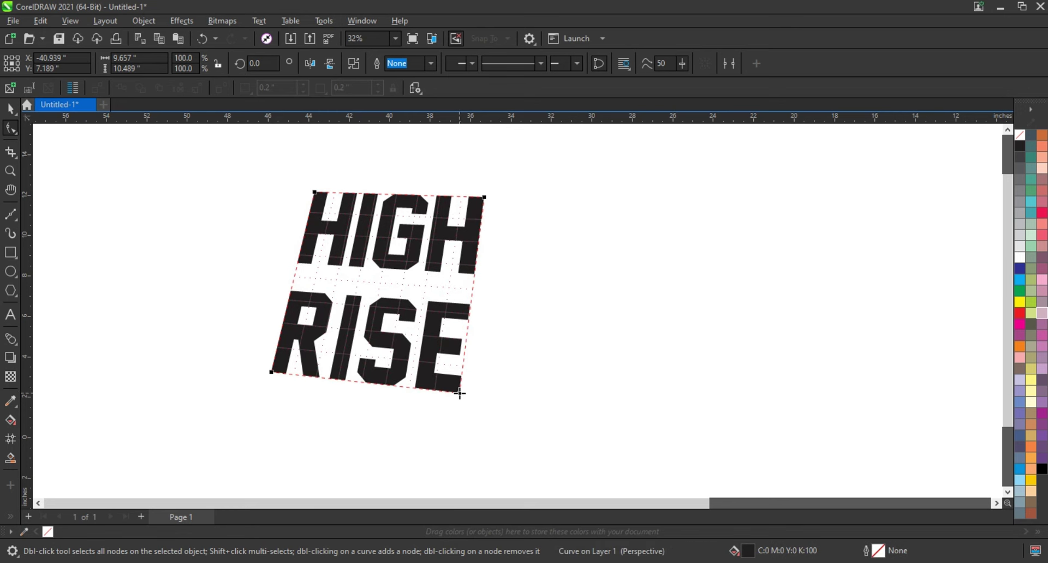
pyautogui.click(11, 108)
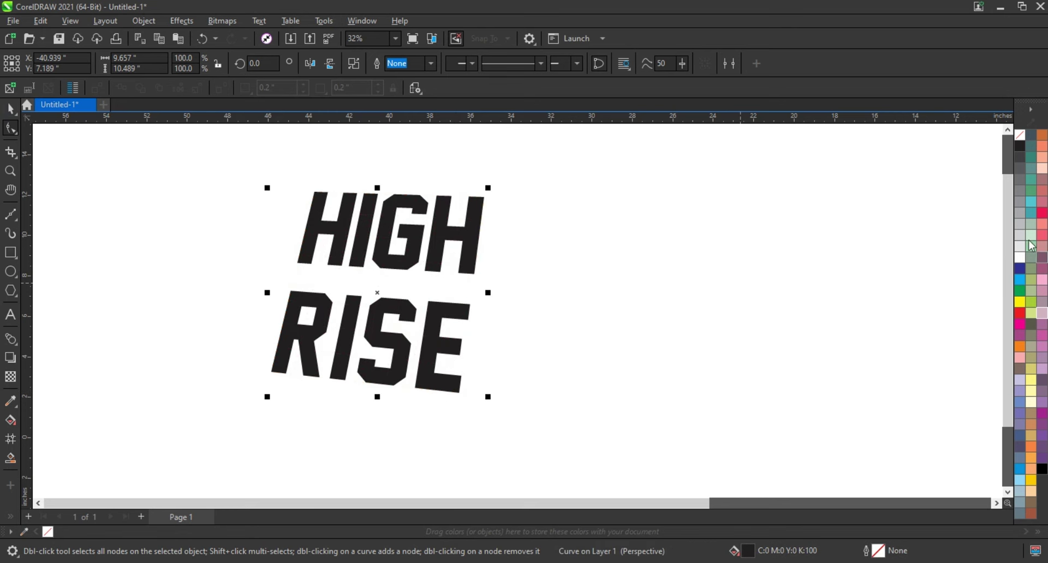
# Give the lettering a grey outline and move it up slightly.
pyautogui.rightClick(1019, 224)
pyautogui.click(974, 236)
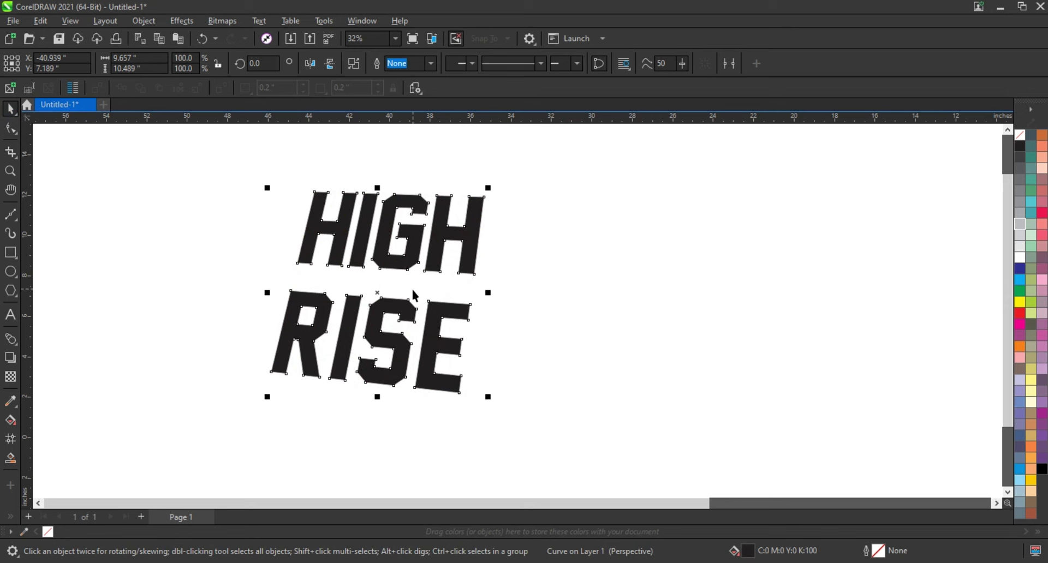
pyautogui.moveTo(434, 309); pyautogui.dragTo(439, 274)
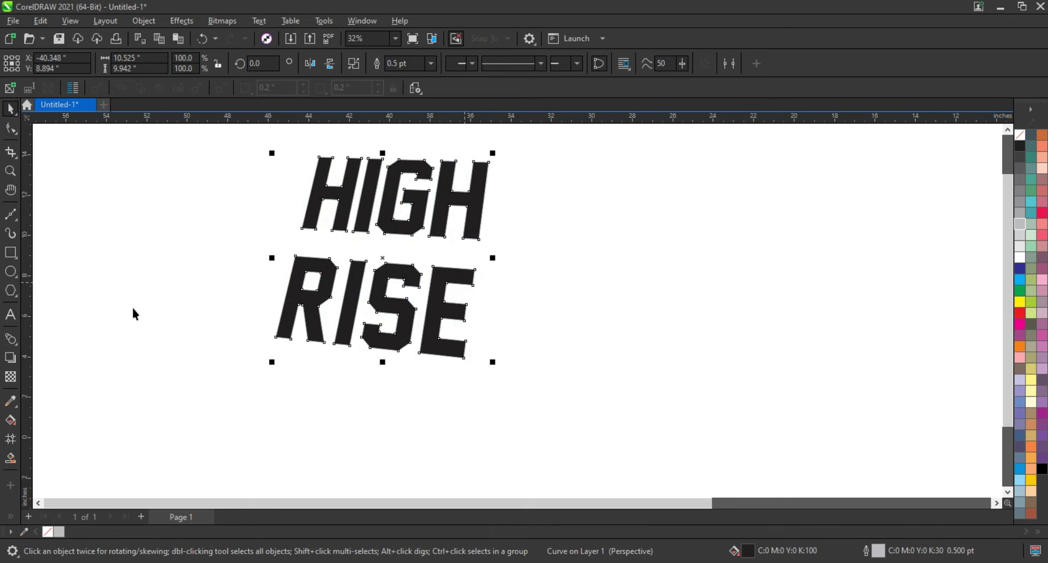
# Extrude the lettering downward to depth 52 with the vanishing point shifted right.
pyautogui.click(17, 346)
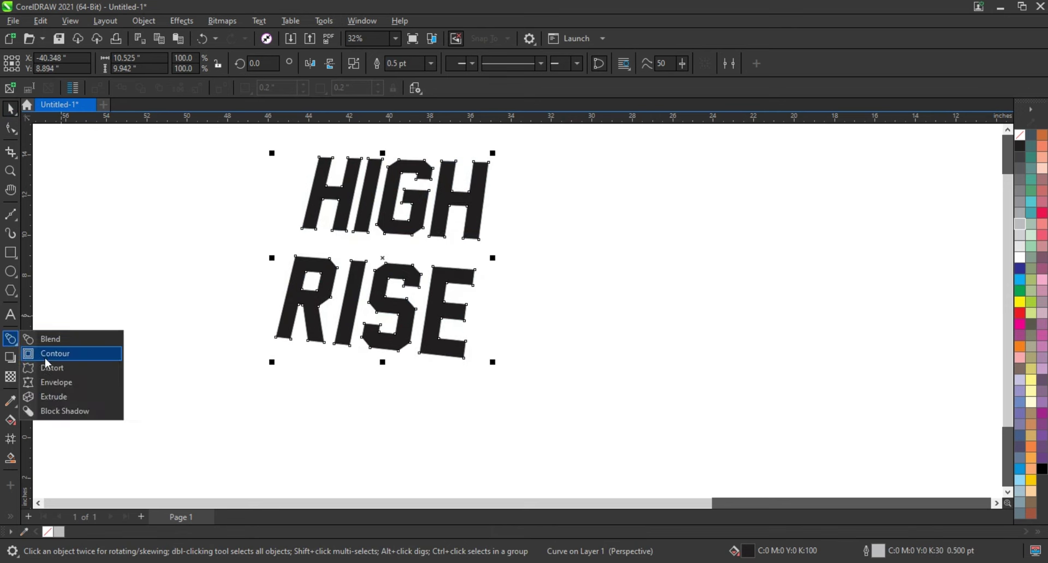
pyautogui.click(47, 396)
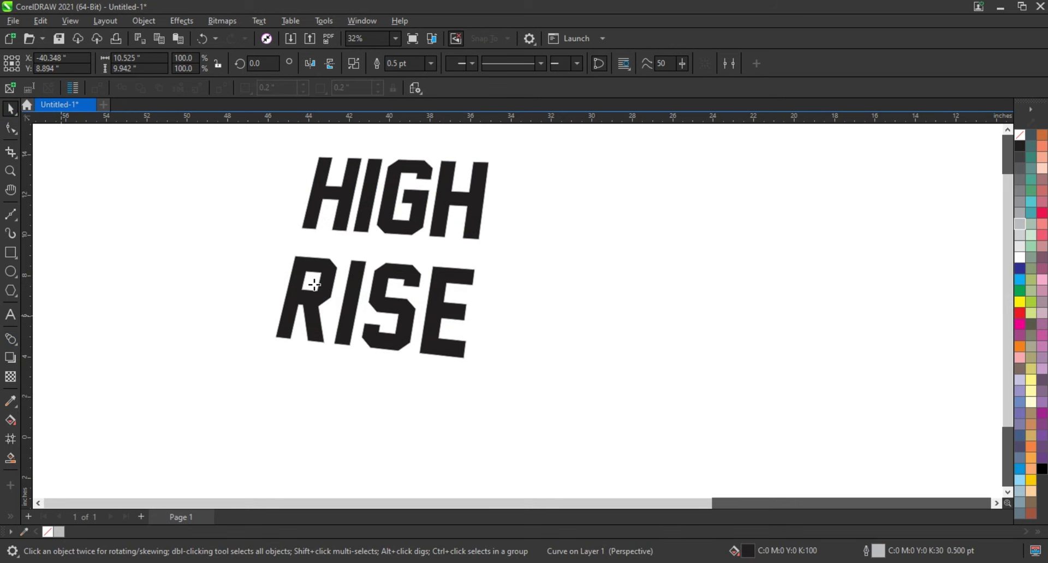
pyautogui.moveTo(396, 288); pyautogui.dragTo(387, 465)
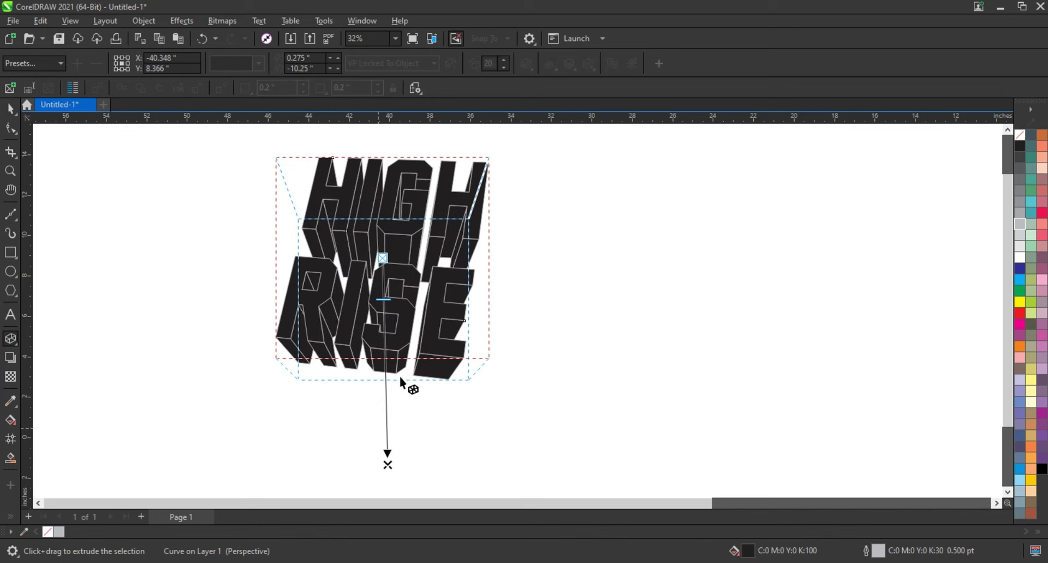
pyautogui.moveTo(387, 302); pyautogui.dragTo(385, 366)
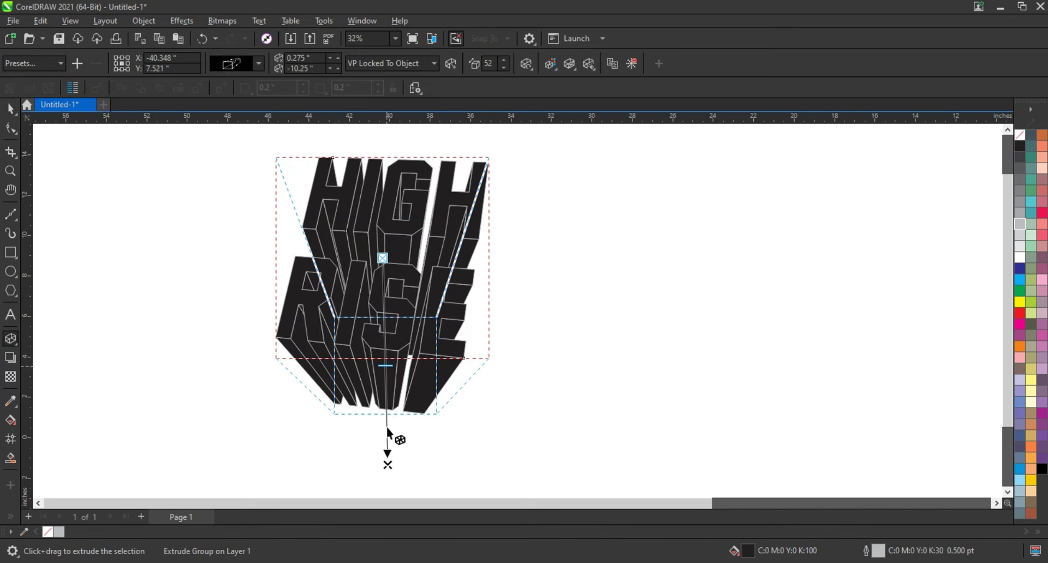
pyautogui.moveTo(386, 465)
pyautogui.mouseDown()
pyautogui.moveTo(431, 428)
pyautogui.moveTo(453, 430)
pyautogui.moveTo(484, 462)
pyautogui.mouseUp()
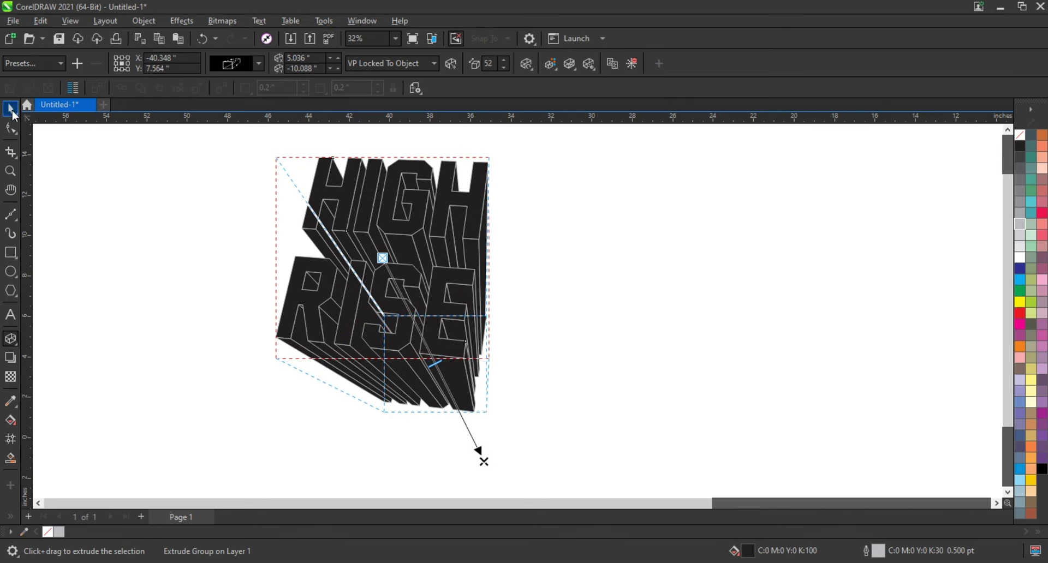
pyautogui.click(12, 111)
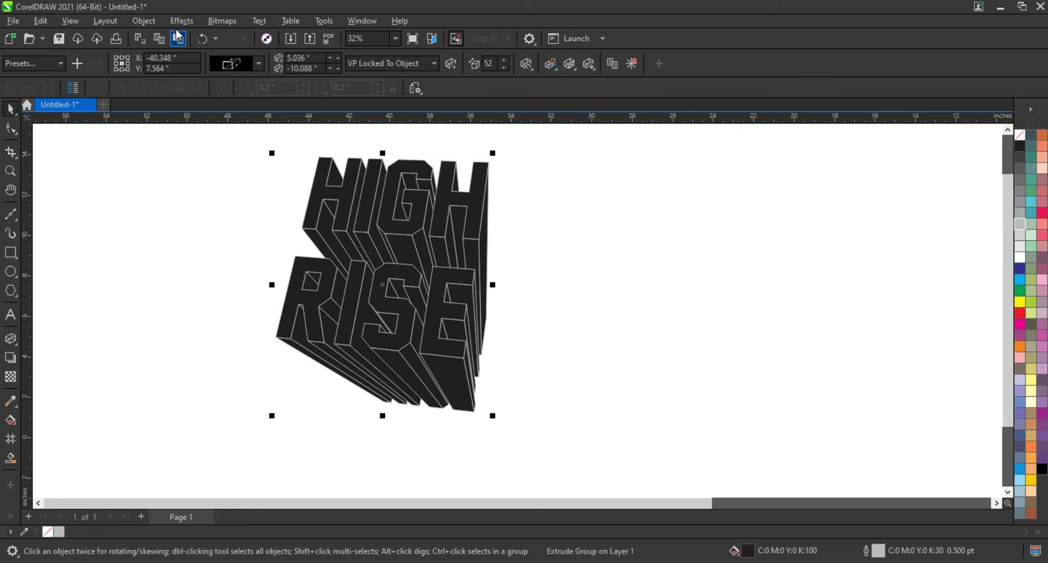
# Break the extrusion apart into a 52-object group and reselect it.
pyautogui.click(144, 21)
pyautogui.click(149, 322)
pyautogui.click(258, 393)
pyautogui.click(467, 408)
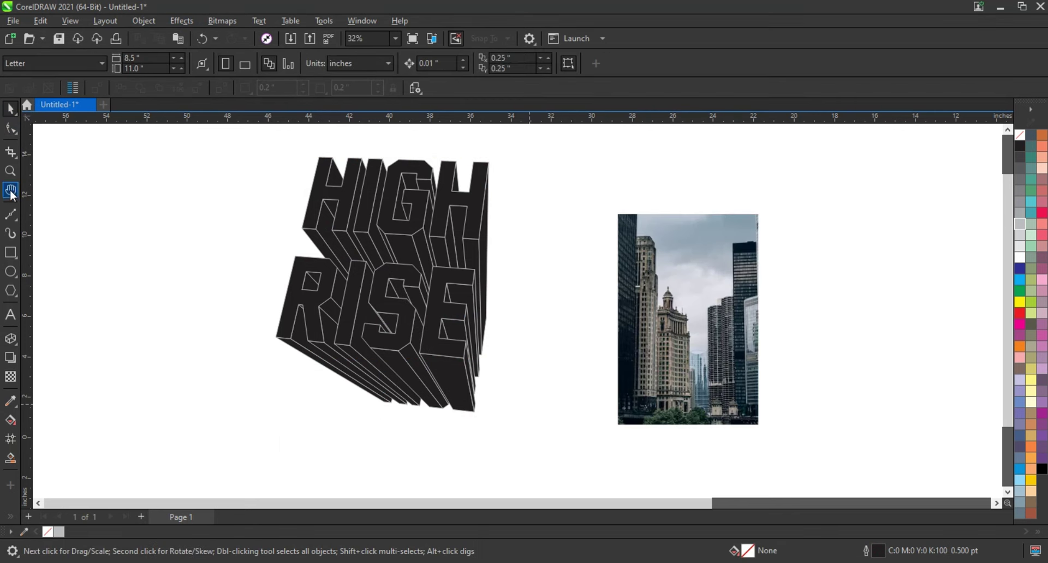
# Draw a narrow rectangle over the central tower in the city photo.
pyautogui.moveTo(556, 304); pyautogui.dragTo(799, 436)
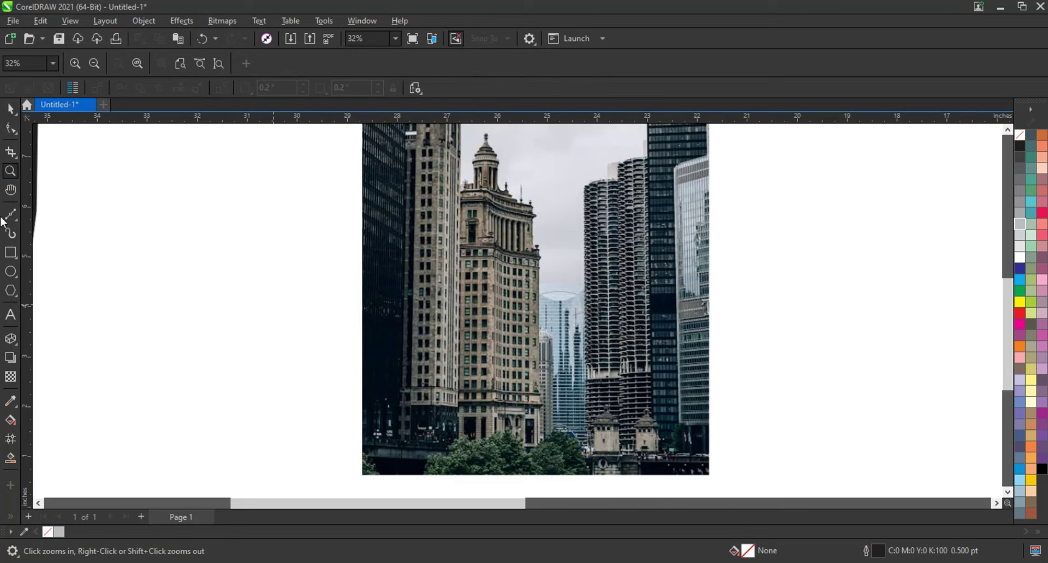
pyautogui.click(11, 253)
pyautogui.moveTo(495, 262); pyautogui.dragTo(535, 390)
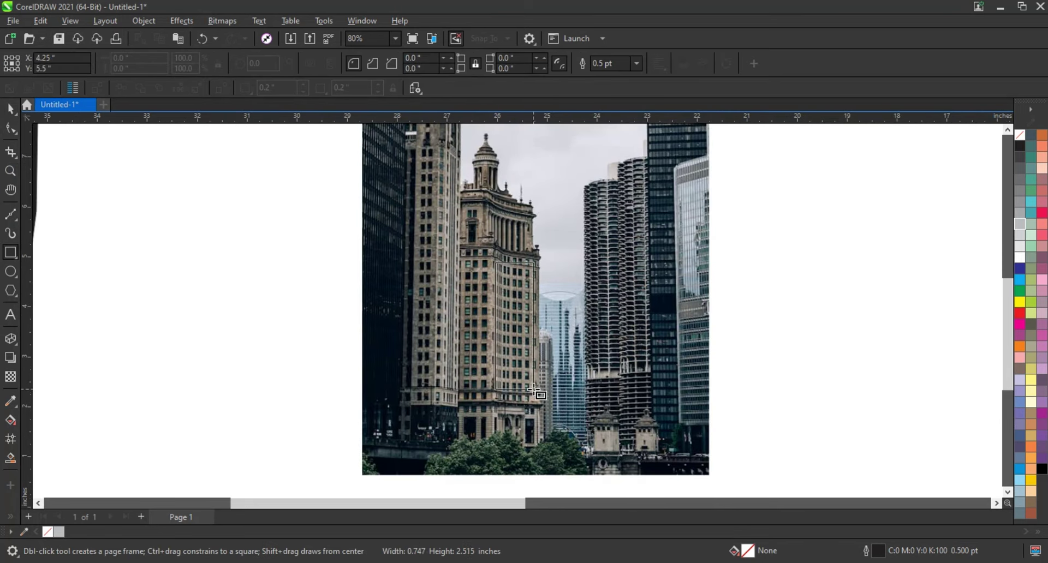
pyautogui.click(10, 128)
pyautogui.click(11, 109)
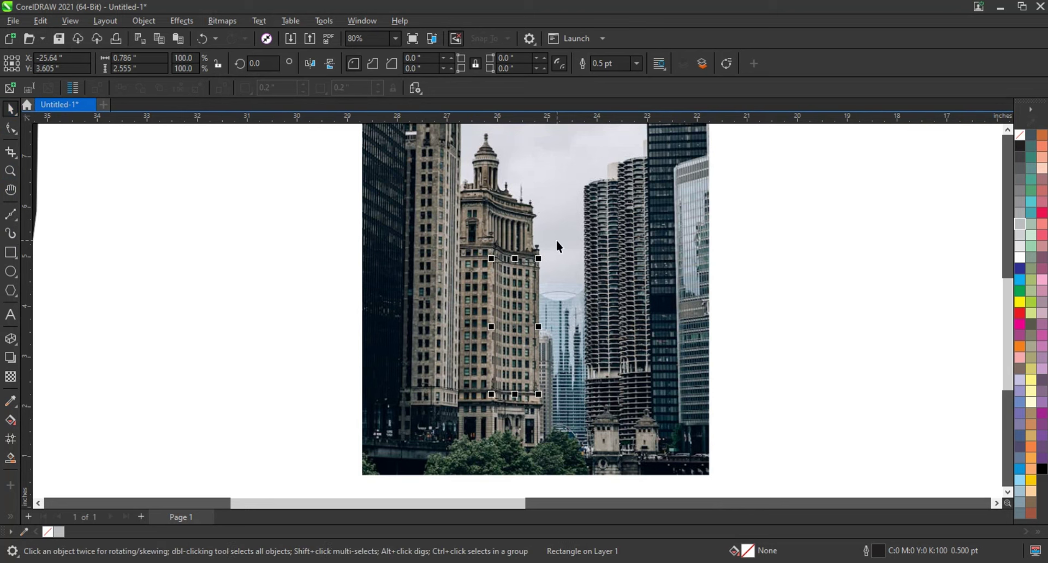
pyautogui.click(557, 240)
# PowerClip the photo inside the rectangle and move the tower tile beside the lettering.
pyautogui.rightClick(557, 240)
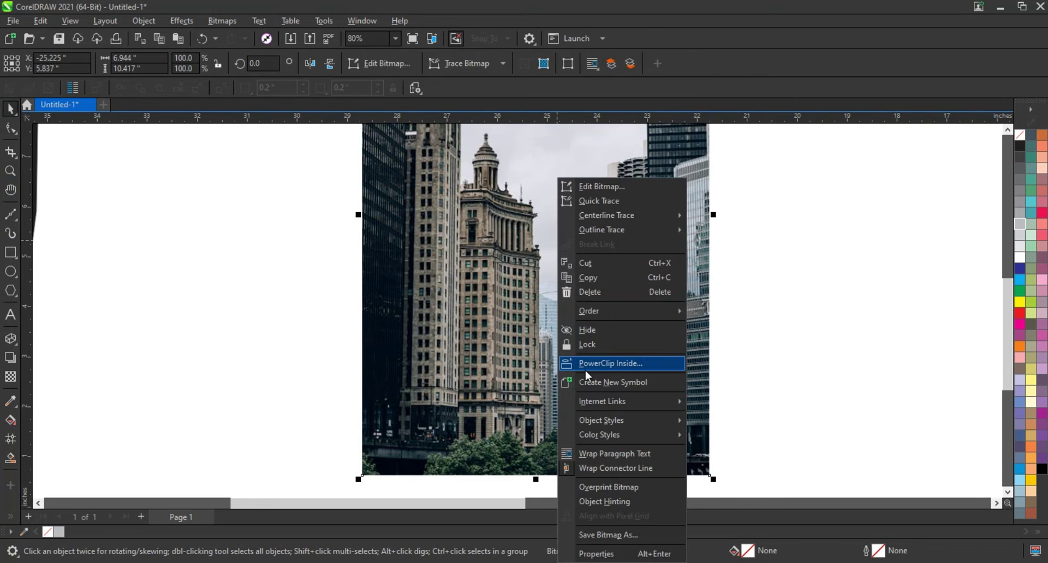
pyautogui.click(552, 363)
pyautogui.click(516, 341)
pyautogui.scroll(-2, 542, 345)
pyautogui.moveTo(507, 344); pyautogui.dragTo(205, 401)
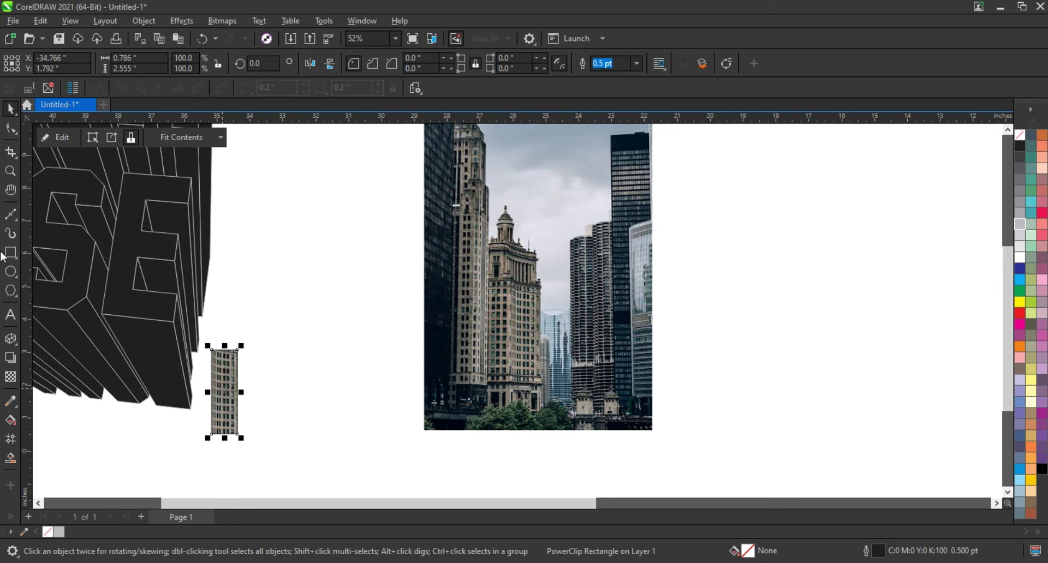
pyautogui.click(11, 172)
pyautogui.moveTo(77, 299); pyautogui.dragTo(312, 453)
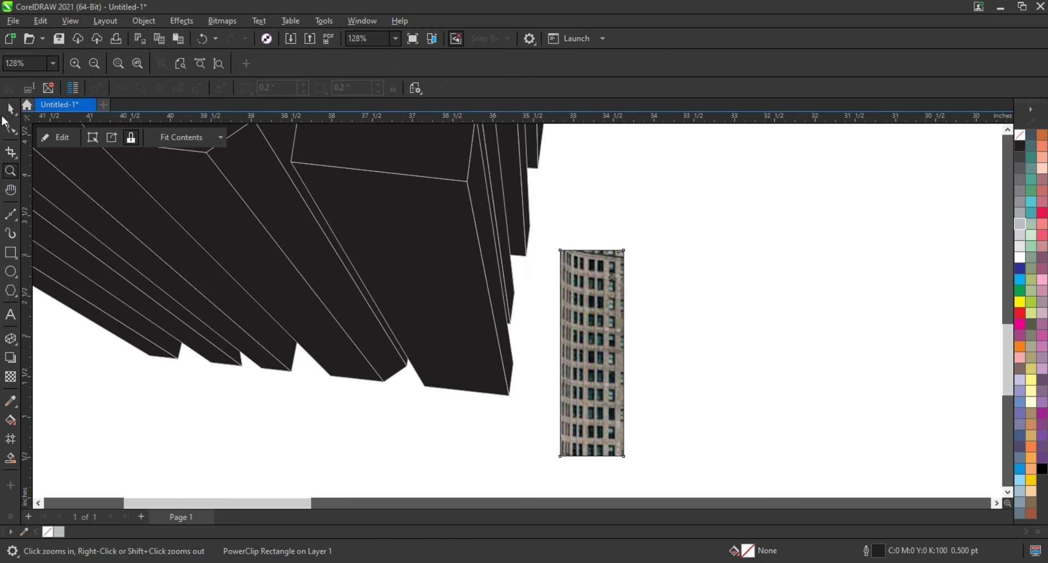
pyautogui.click(9, 109)
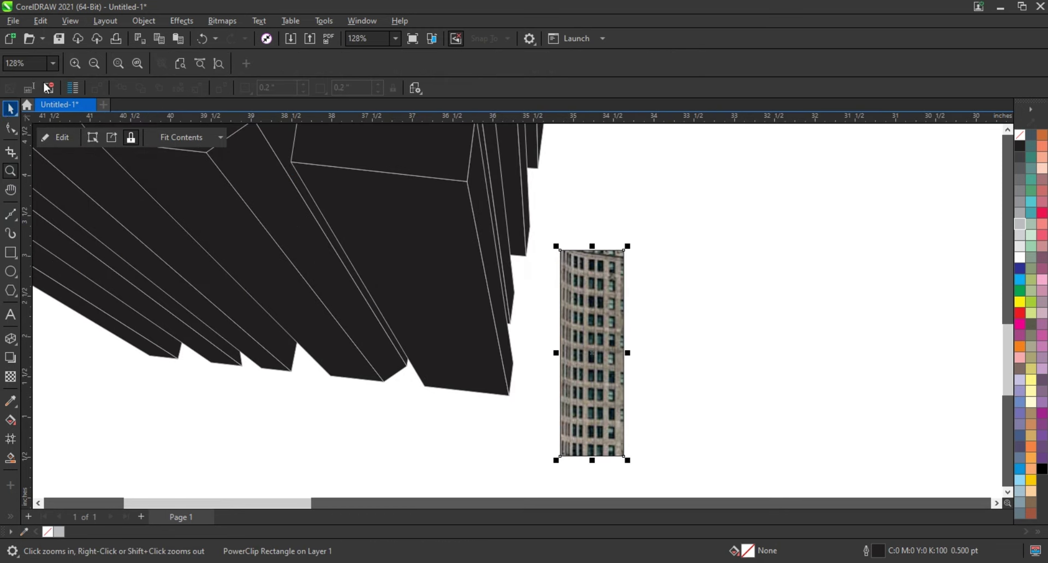
# Remove the tile's outline and convert it to a Grayscale (8-bit) bitmap.
pyautogui.rightClick(1020, 135)
pyautogui.click(1004, 142)
pyautogui.click(184, 21)
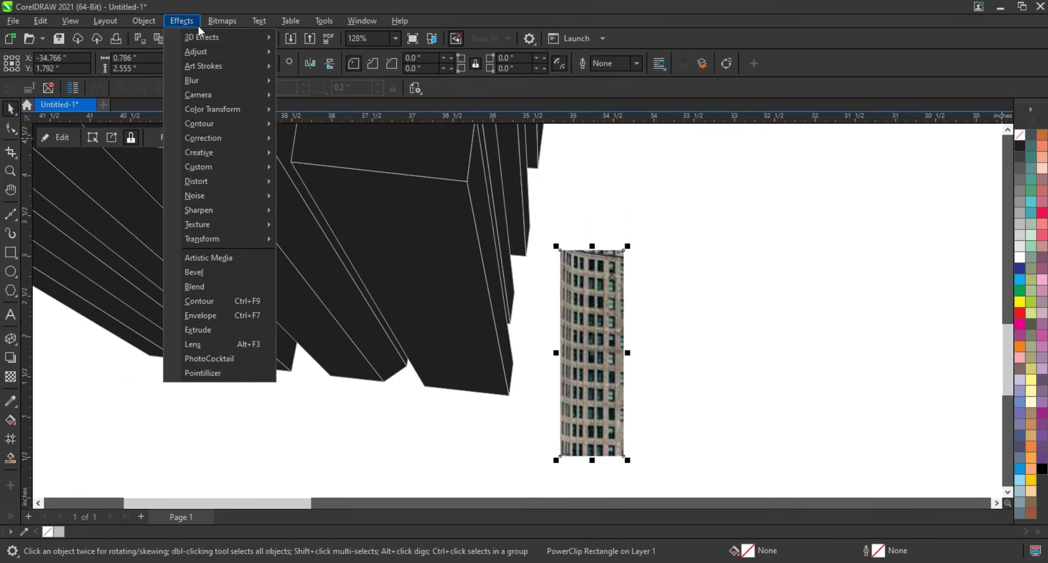
pyautogui.click(240, 35)
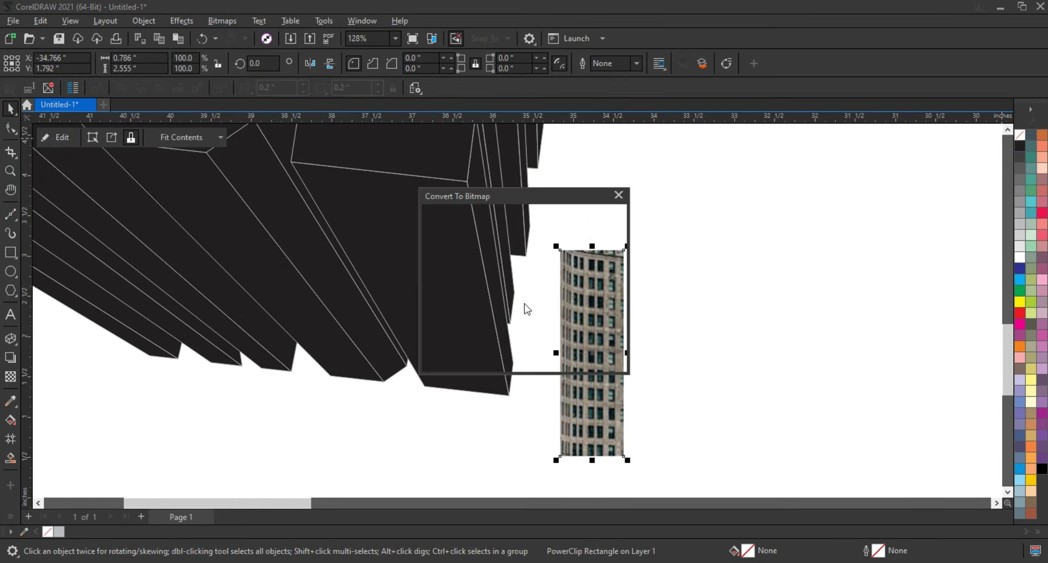
pyautogui.click(510, 249)
pyautogui.click(513, 284)
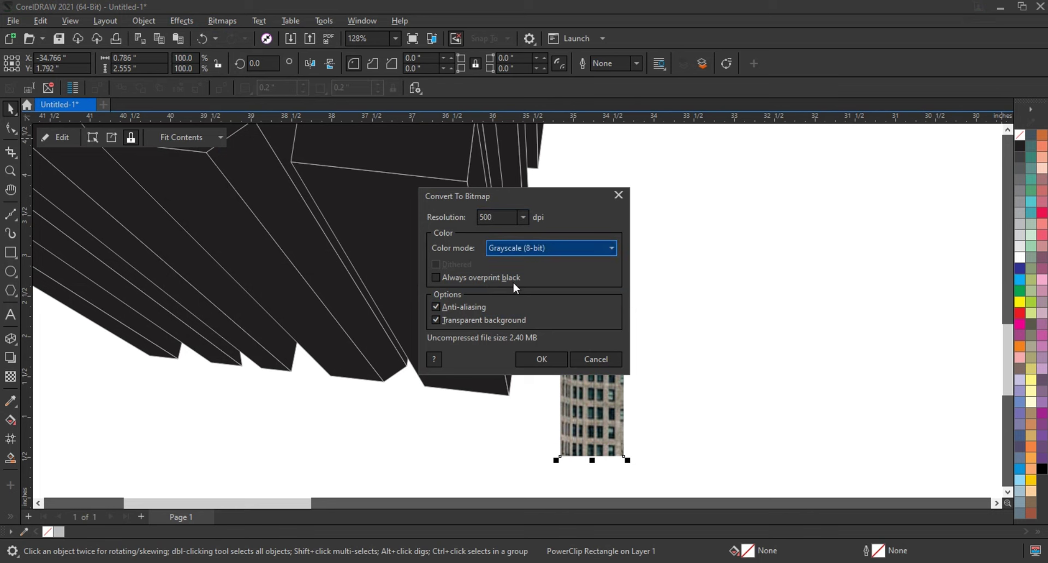
pyautogui.click(541, 360)
# Place the grayscale tower tile on the dark extruded side face.
pyautogui.moveTo(600, 341); pyautogui.dragTo(455, 250)
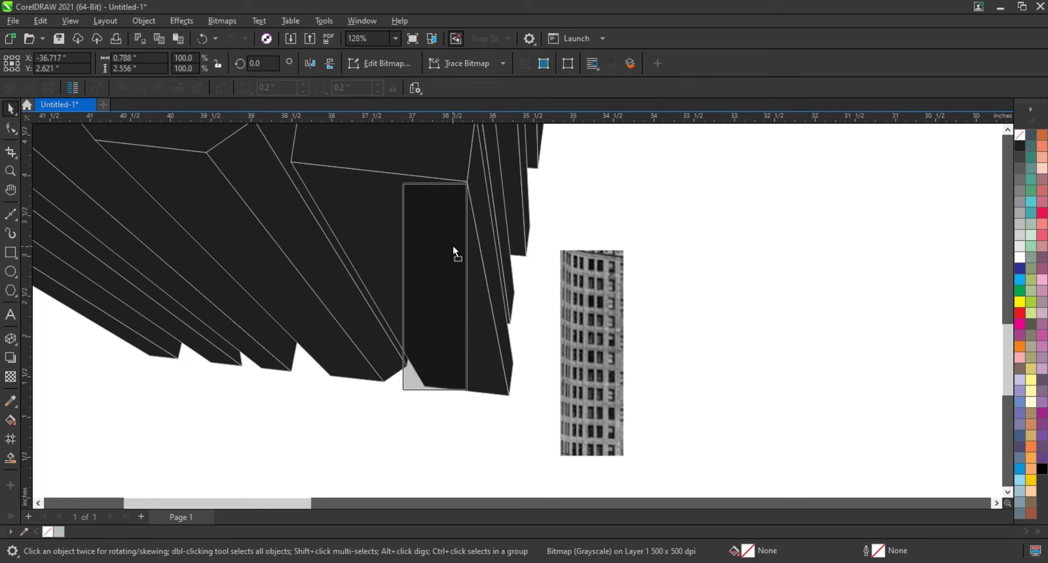
pyautogui.moveTo(456, 249); pyautogui.dragTo(453, 244)
pyautogui.click(171, 20)
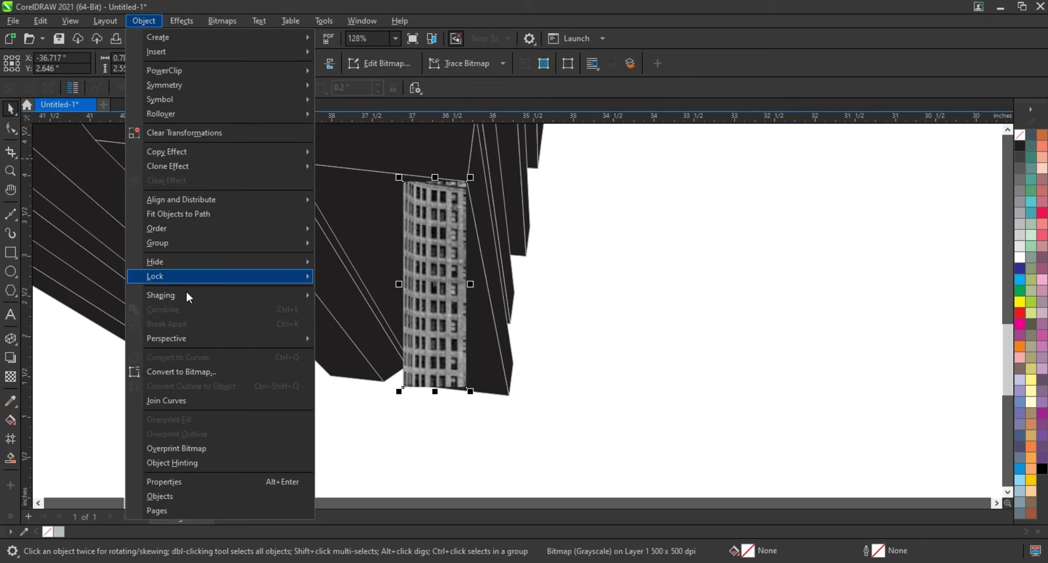
# Add perspective to the tower tile and drag its corners onto the extruded face beneath the E.
pyautogui.moveTo(166, 338)
pyautogui.click(349, 342)
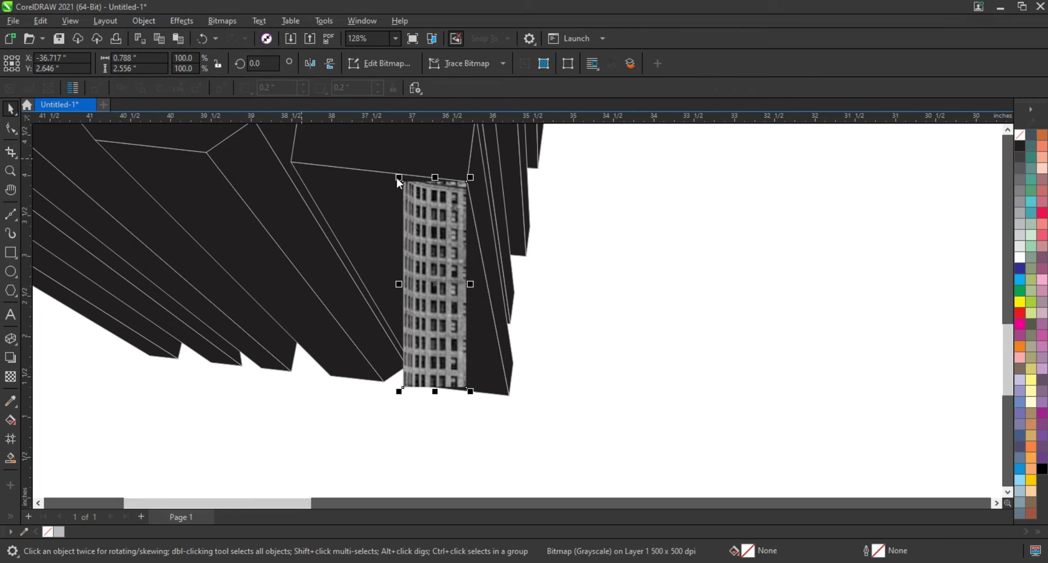
pyautogui.moveTo(399, 178); pyautogui.dragTo(292, 163)
pyautogui.moveTo(465, 389); pyautogui.dragTo(506, 396)
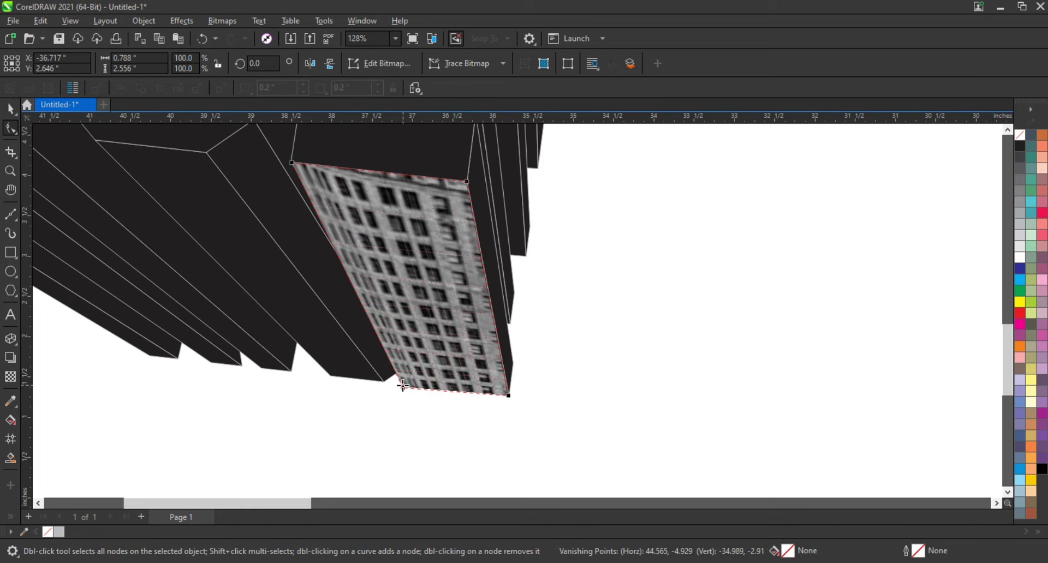
pyautogui.moveTo(403, 387)
pyautogui.mouseDown()
pyautogui.moveTo(439, 386)
pyautogui.moveTo(426, 388)
pyautogui.mouseUp()
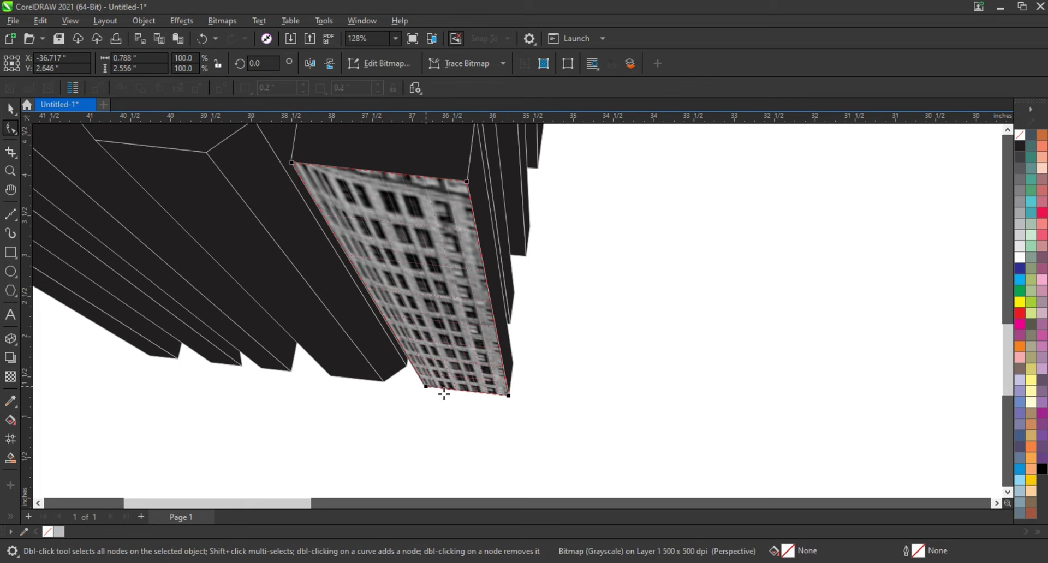
pyautogui.click(509, 395)
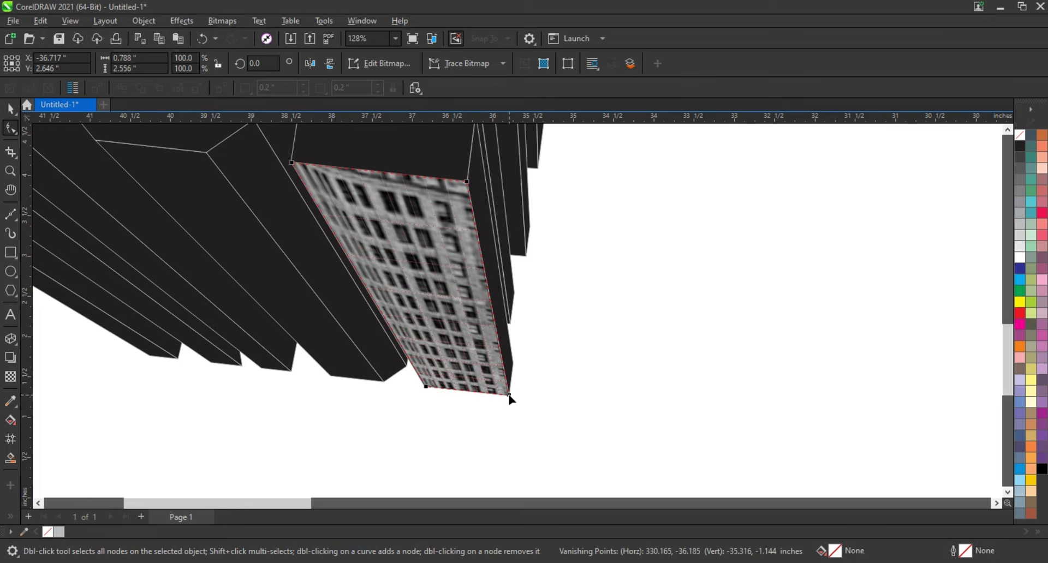
pyautogui.click(290, 163)
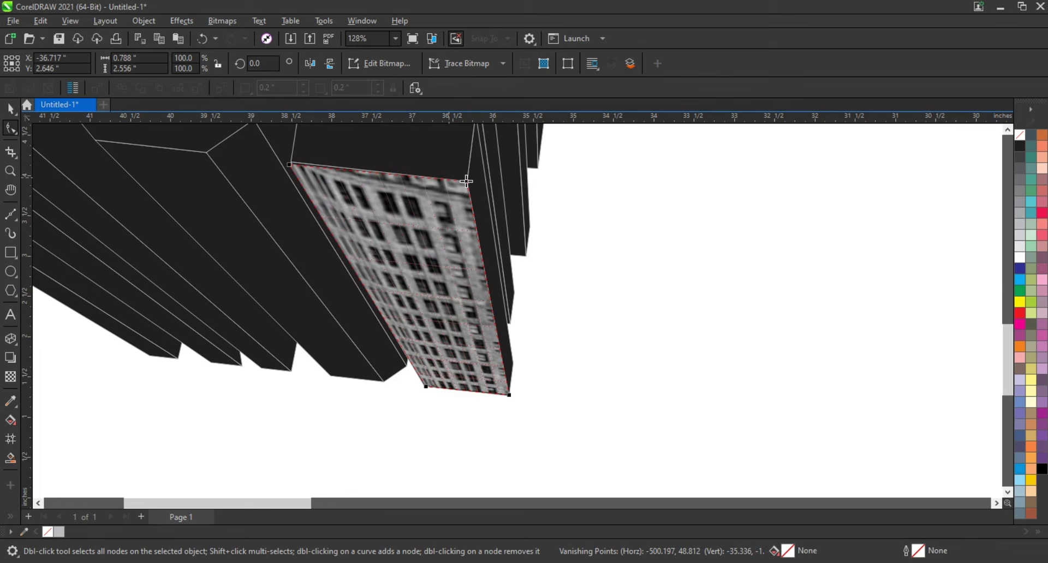
pyautogui.click(466, 182)
pyautogui.click(8, 111)
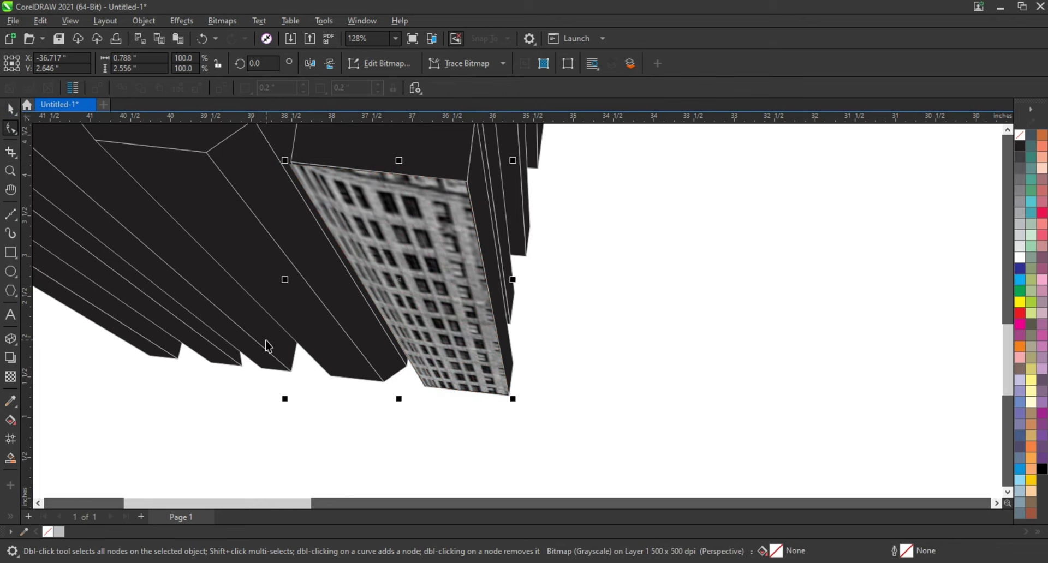
pyautogui.scroll(-3, 268, 327)
# Zoom in on the RISE lettering and select the warped tower image's perspective nodes.
pyautogui.scroll(-2, 382, 343)
pyautogui.scroll(-1, 463, 369)
pyautogui.scroll(-3, 465, 376)
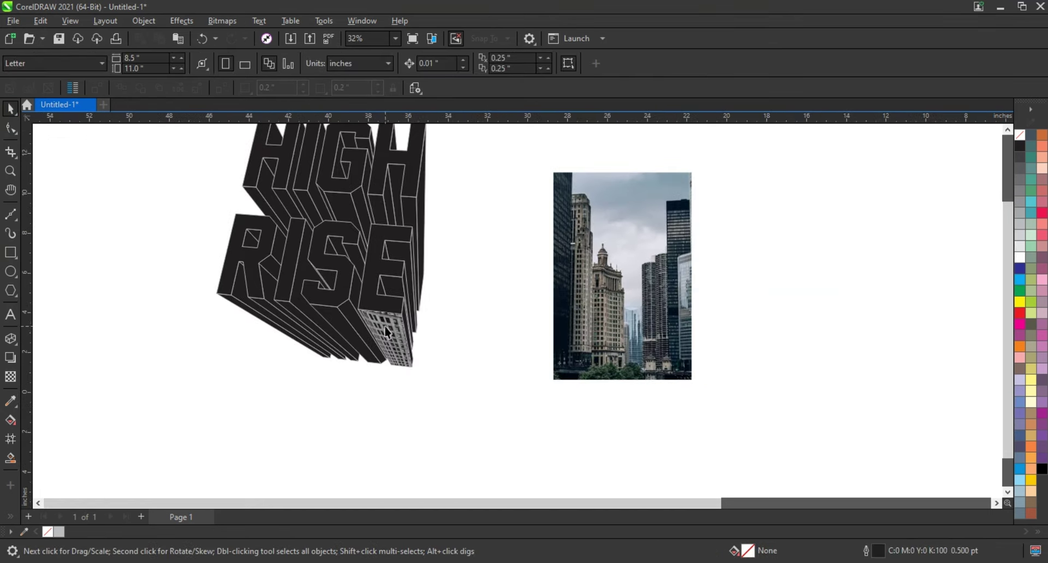
pyautogui.click(10, 172)
pyautogui.moveTo(329, 239); pyautogui.dragTo(475, 393)
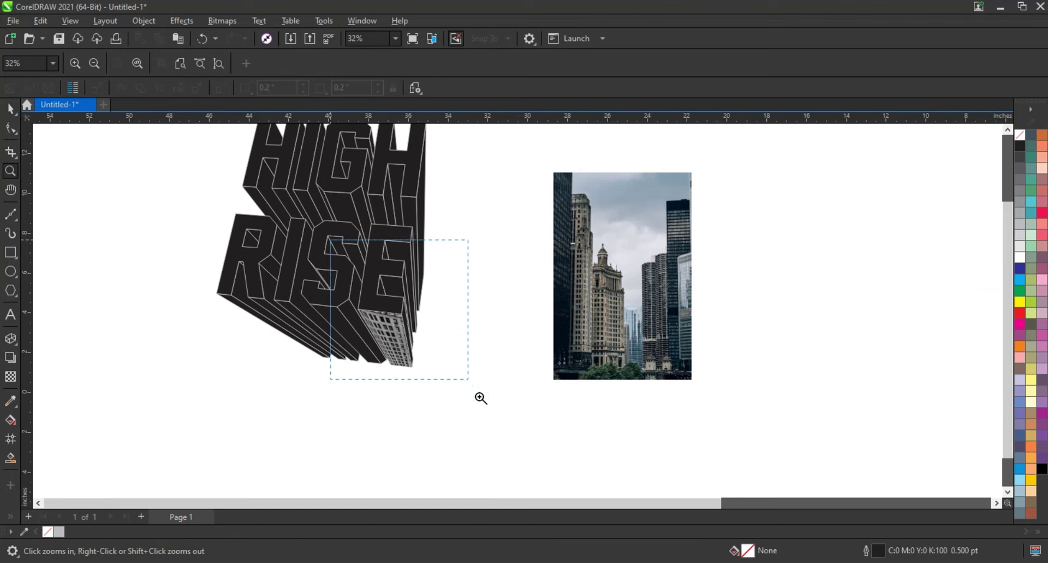
pyautogui.click(11, 110)
pyautogui.click(501, 353)
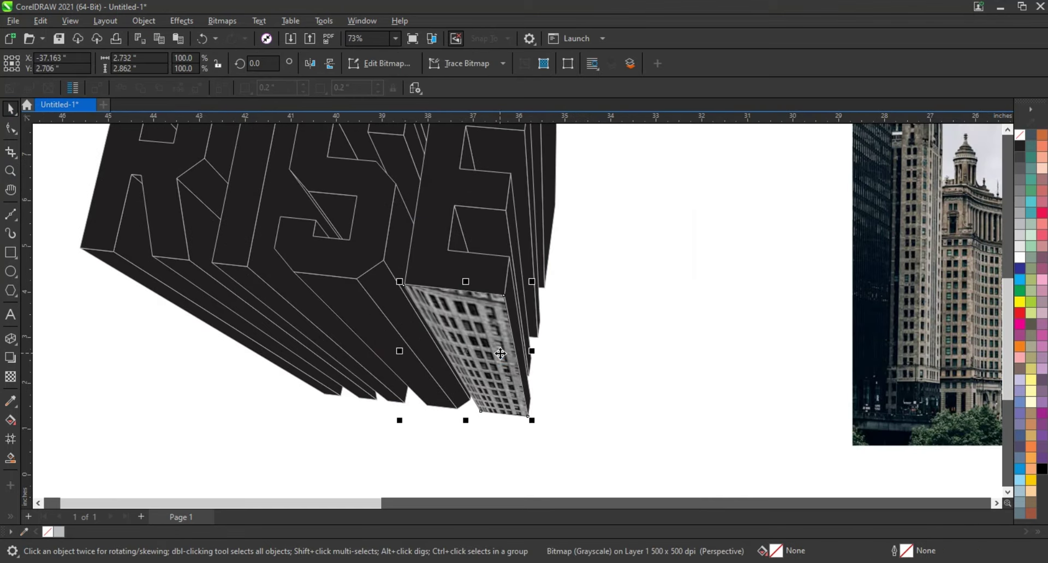
pyautogui.click(10, 171)
pyautogui.moveTo(368, 227); pyautogui.dragTo(628, 413)
pyautogui.click(10, 128)
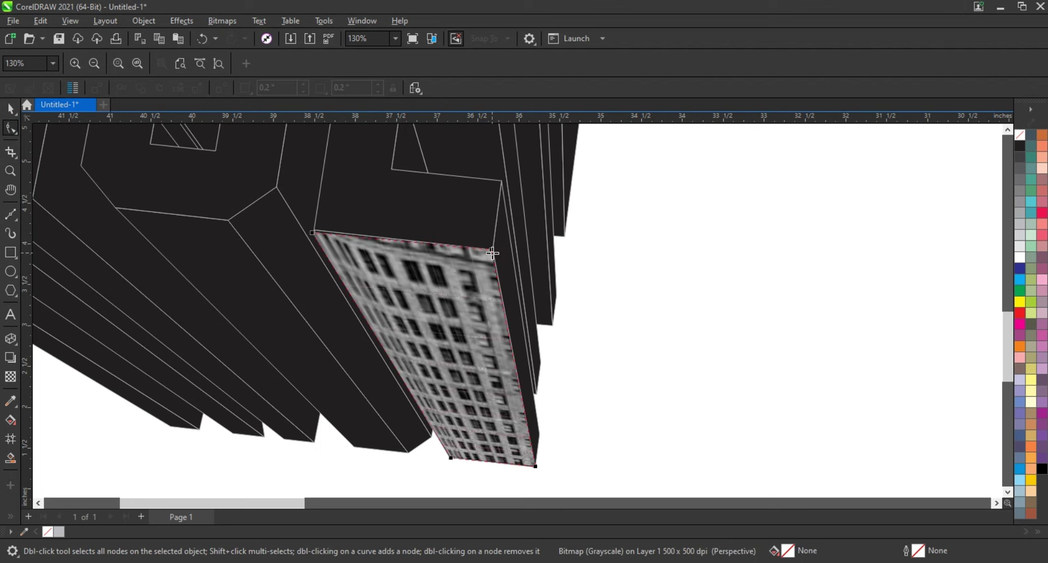
# Realign the tower image's perspective corners so it fills the extruded face under the E.
pyautogui.moveTo(504, 189); pyautogui.dragTo(502, 183)
pyautogui.moveTo(535, 466); pyautogui.dragTo(541, 434)
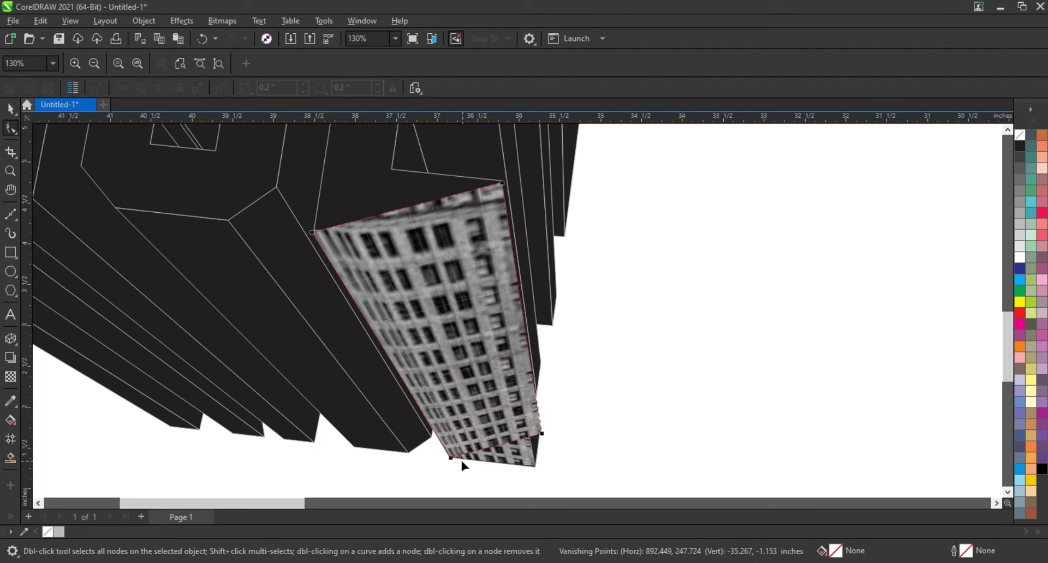
pyautogui.moveTo(530, 468); pyautogui.dragTo(536, 465)
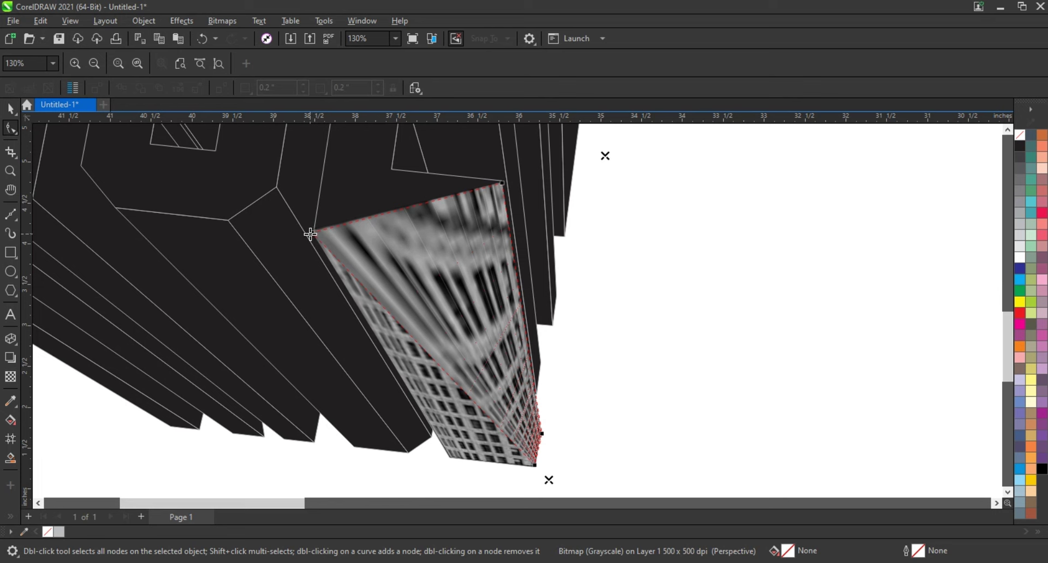
pyautogui.moveTo(310, 234); pyautogui.dragTo(493, 249)
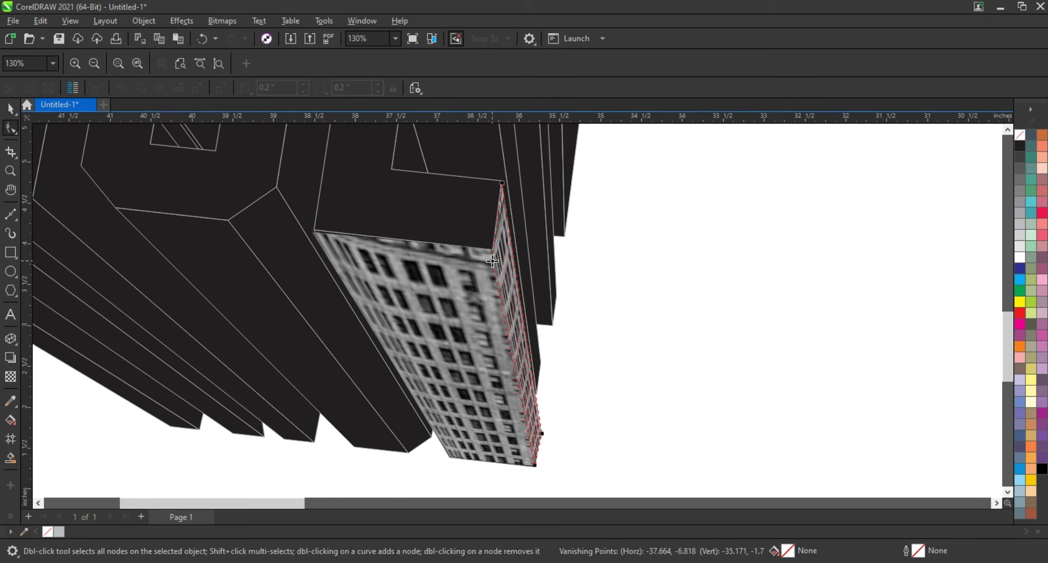
pyautogui.moveTo(502, 183); pyautogui.dragTo(503, 182)
pyautogui.moveTo(495, 270); pyautogui.dragTo(494, 256)
pyautogui.click(11, 110)
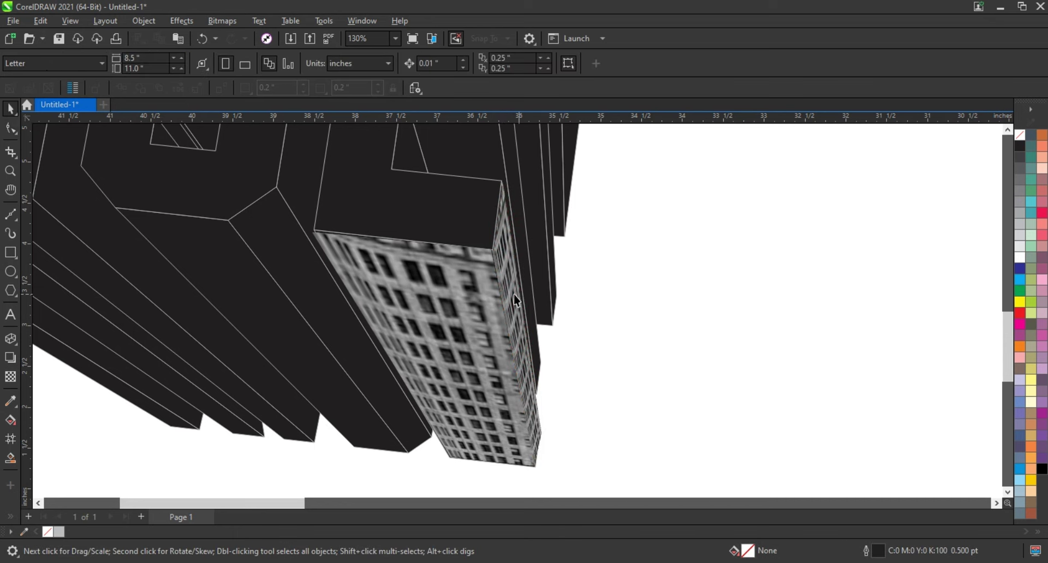
# Apply a gamma adjustment of 0.44 to the tower bitmap.
pyautogui.click(181, 21)
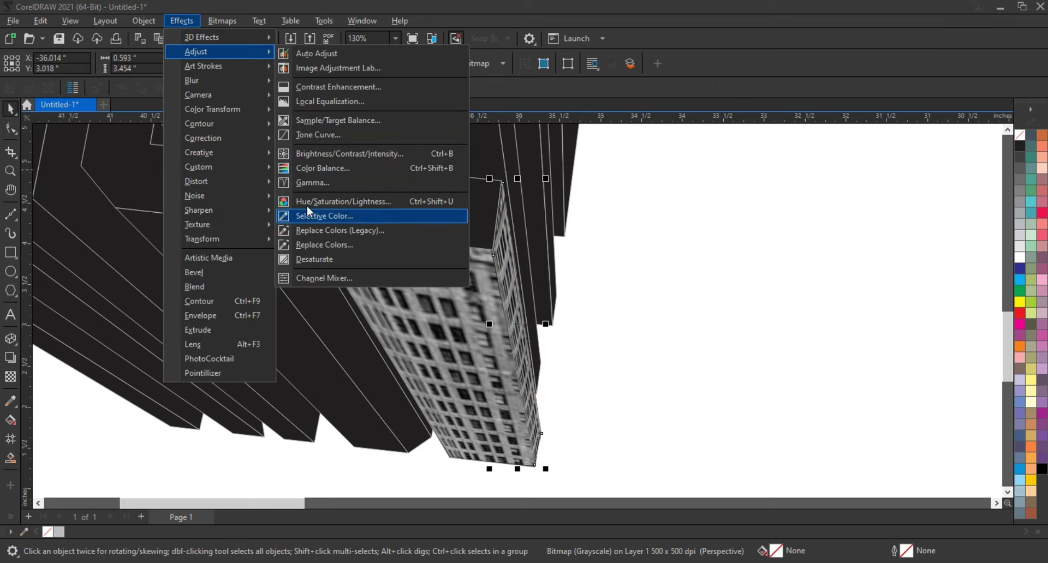
pyautogui.click(312, 182)
pyautogui.moveTo(541, 244)
pyautogui.mouseDown()
pyautogui.moveTo(805, 269)
pyautogui.moveTo(769, 293)
pyautogui.mouseUp()
pyautogui.click(821, 341)
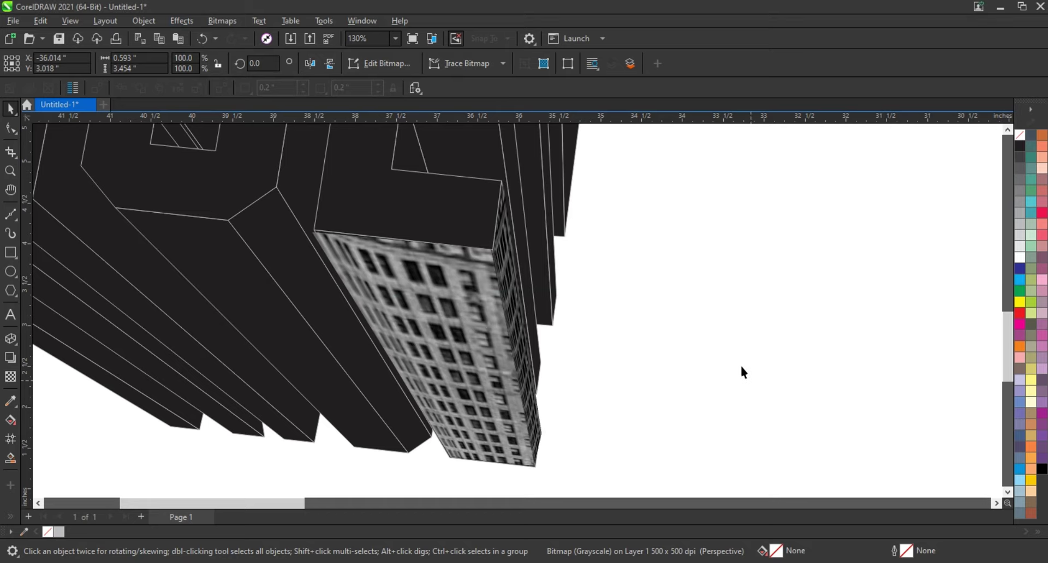
pyautogui.scroll(-3, 739, 364)
pyautogui.scroll(-2, 740, 364)
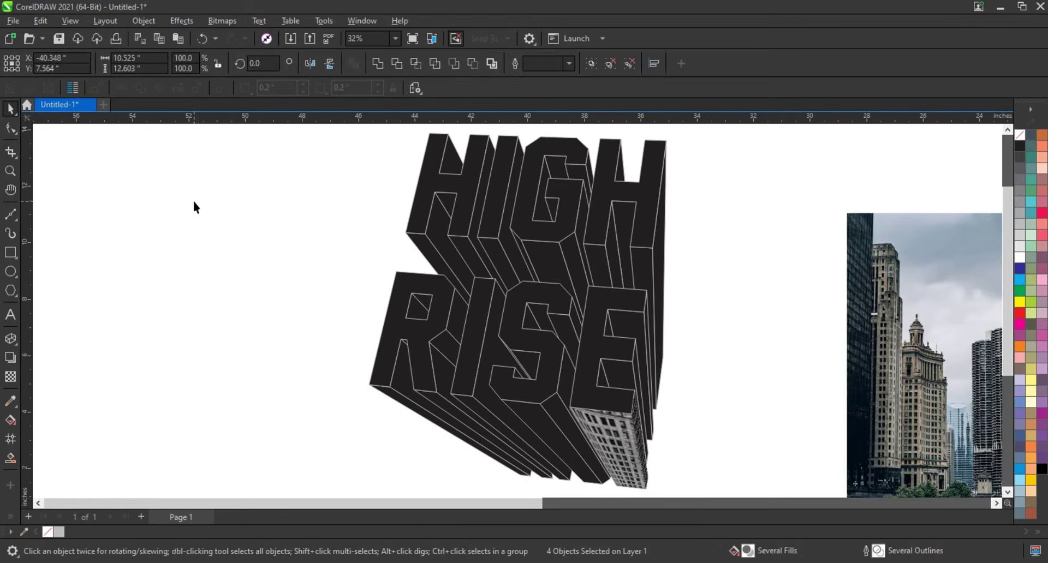
# PowerClip the city photo inside the thin rectangle.
pyautogui.click(10, 171)
pyautogui.moveTo(726, 249); pyautogui.dragTo(861, 438)
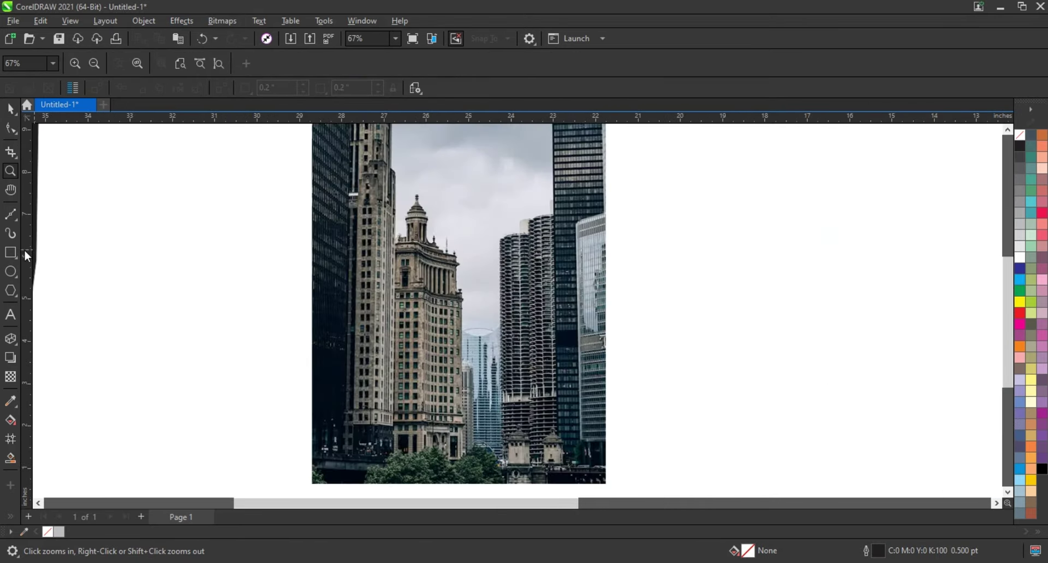
pyautogui.click(10, 252)
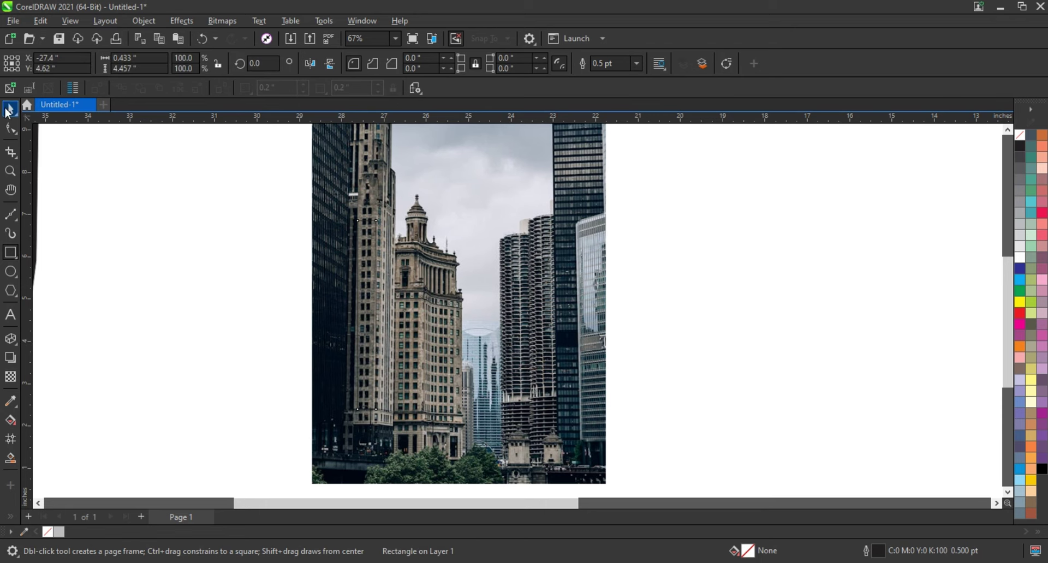
pyautogui.press('space')
pyautogui.click(540, 309)
pyautogui.rightClick(540, 308)
pyautogui.click(604, 365)
pyautogui.scroll(-2, 625, 268)
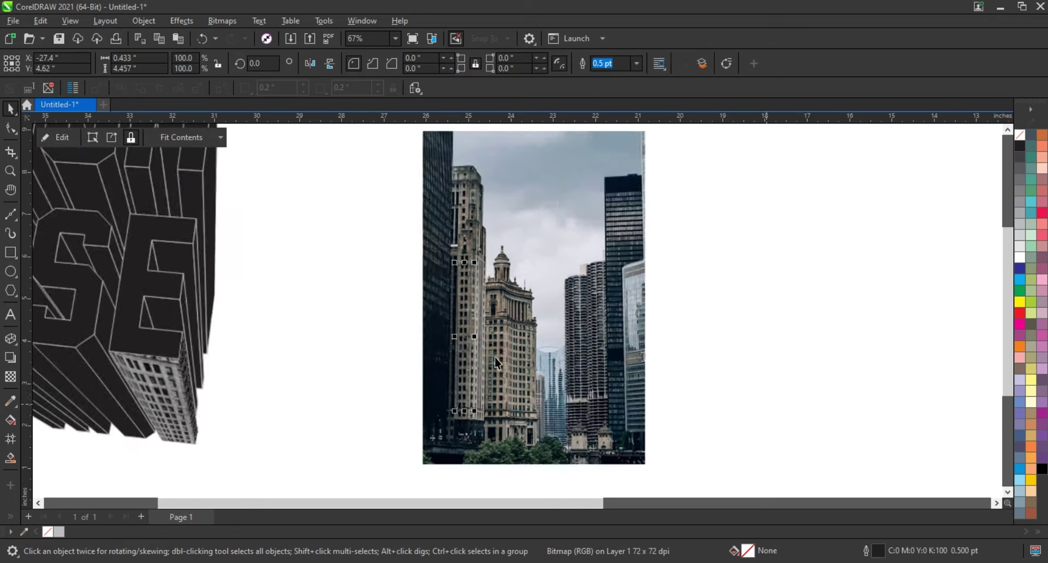
pyautogui.click(207, 389)
pyautogui.hotkey('shift', 'F2')
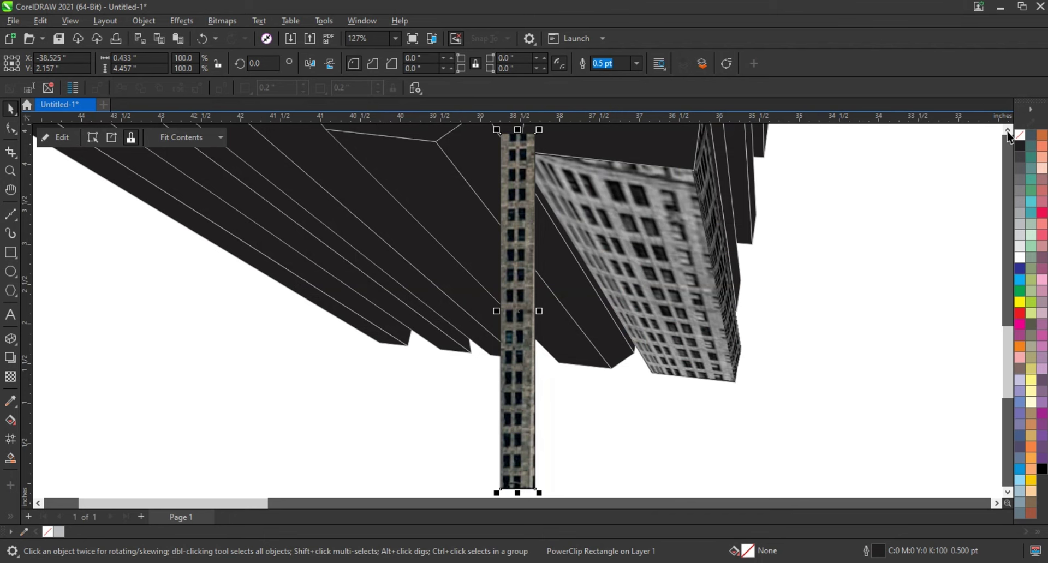
# Remove the strip's outline and convert it to a 500 dpi grayscale bitmap.
pyautogui.rightClick(1009, 138)
pyautogui.click(963, 142)
pyautogui.click(222, 21)
pyautogui.click(265, 35)
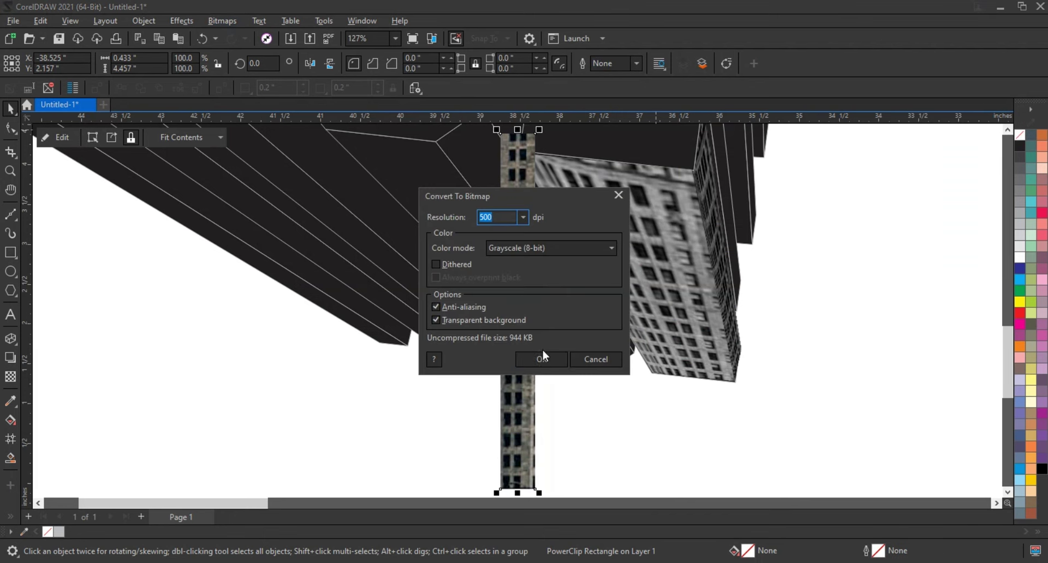
pyautogui.click(542, 358)
# Move the grayscale building strip left, add perspective, and skew it toward the letter face.
pyautogui.scroll(1, 512, 227)
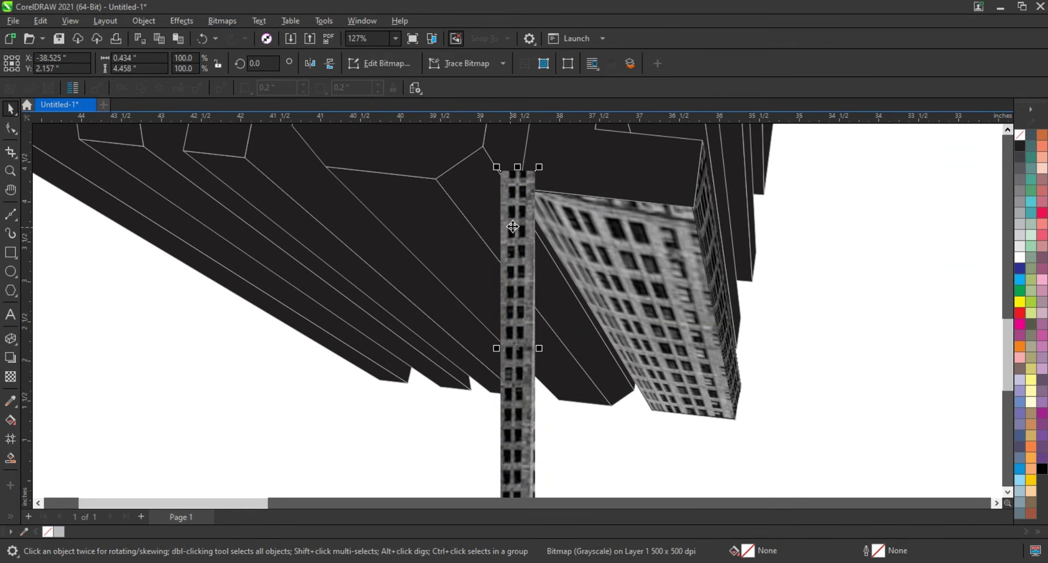
pyautogui.moveTo(512, 227); pyautogui.dragTo(338, 223)
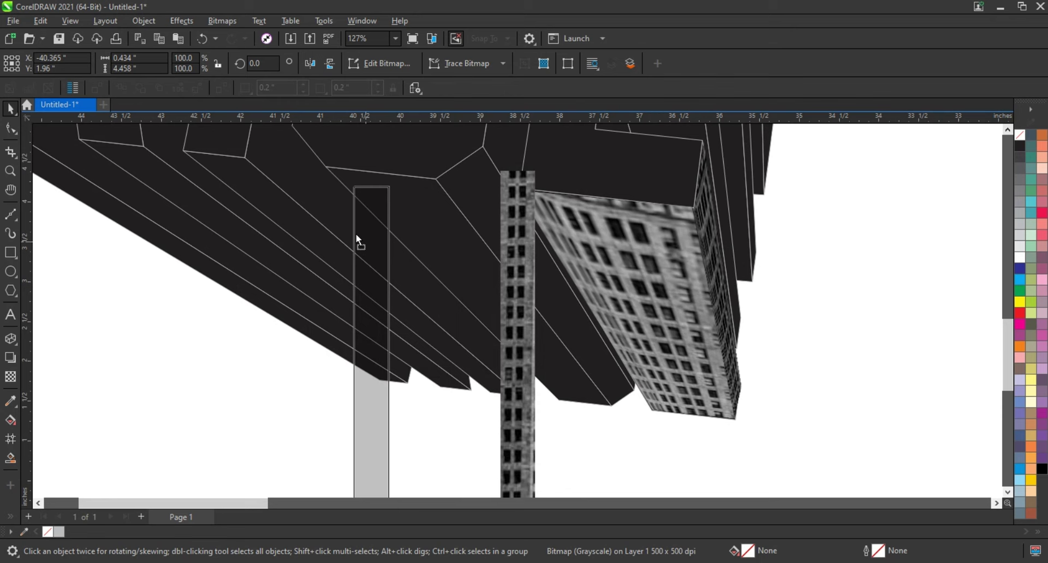
pyautogui.click(144, 21)
pyautogui.click(362, 339)
pyautogui.scroll(-2, 349, 333)
pyautogui.moveTo(361, 224); pyautogui.dragTo(414, 229)
pyautogui.moveTo(362, 455)
pyautogui.mouseDown()
pyautogui.moveTo(526, 378)
pyautogui.moveTo(493, 369)
pyautogui.mouseUp()
pyautogui.moveTo(493, 369); pyautogui.dragTo(492, 376)
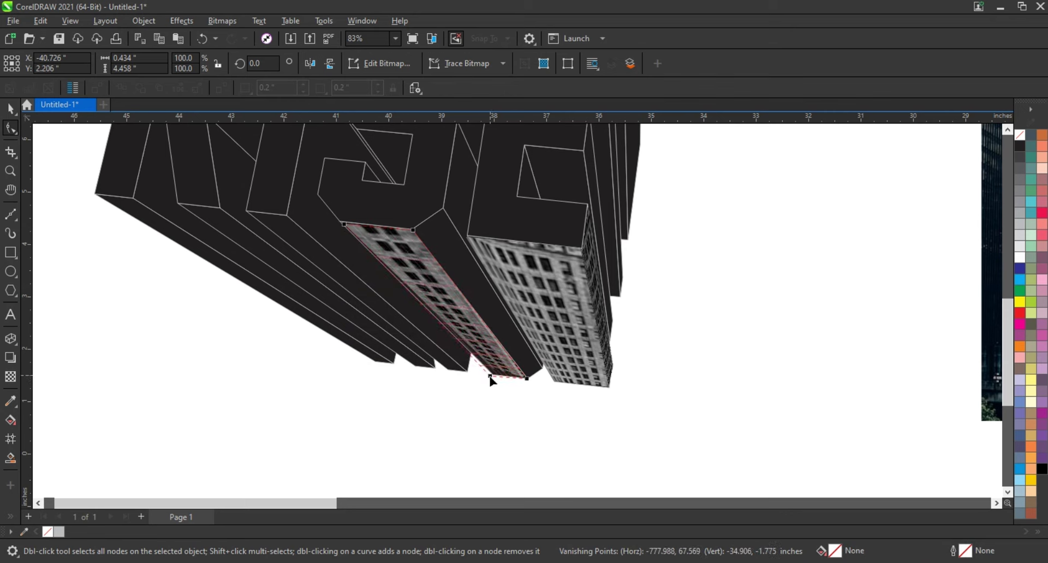
# Fit the strip's perspective corners onto the narrow side face between HIGH and RISE.
pyautogui.scroll(2, 344, 227)
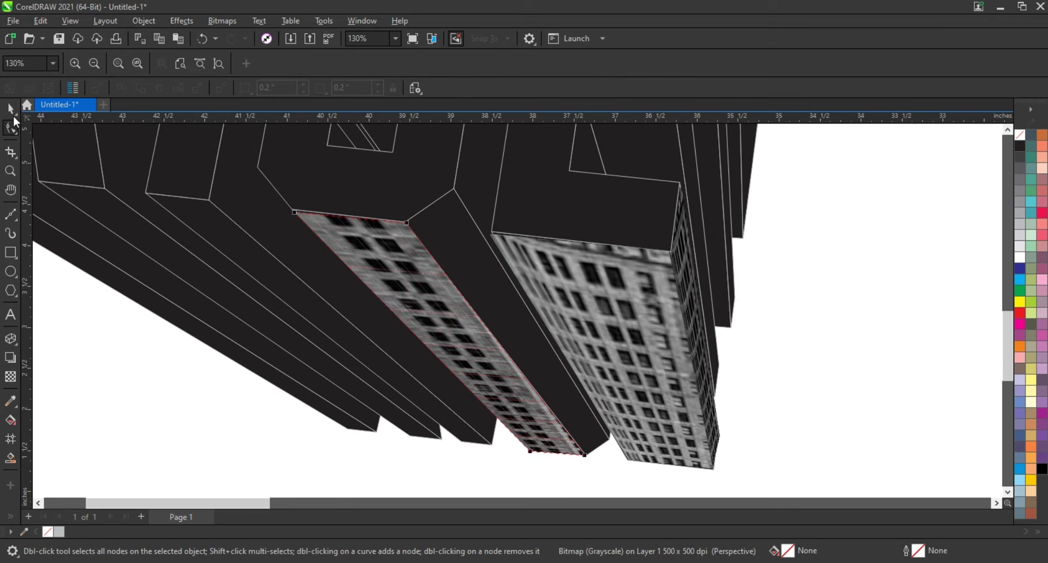
pyautogui.moveTo(406, 222)
pyautogui.mouseDown()
pyautogui.moveTo(440, 227)
pyautogui.moveTo(453, 191)
pyautogui.mouseUp()
pyautogui.moveTo(584, 455); pyautogui.dragTo(610, 439)
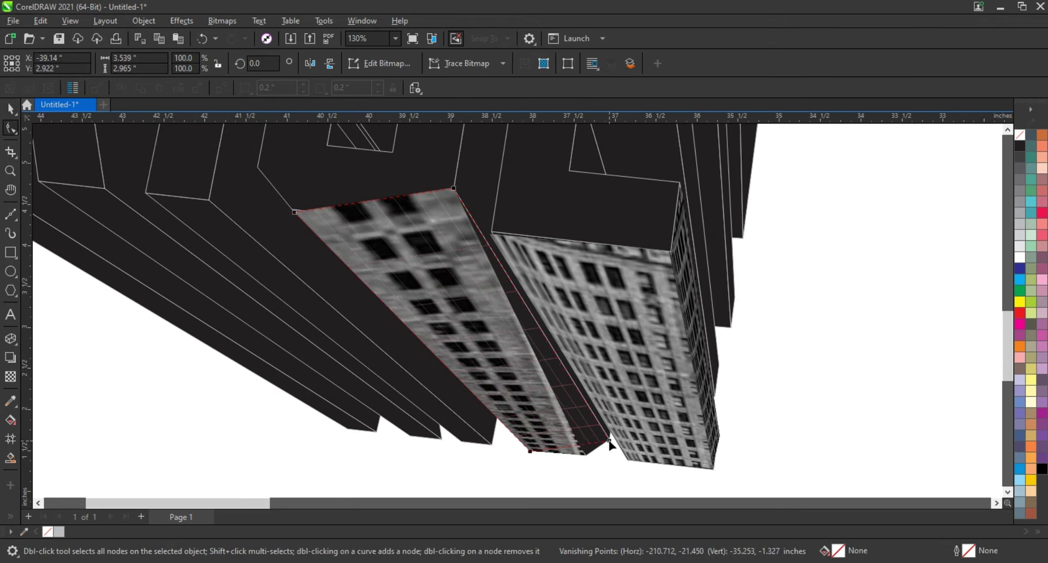
pyautogui.moveTo(529, 451); pyautogui.dragTo(587, 454)
pyautogui.moveTo(294, 212); pyautogui.dragTo(408, 222)
pyautogui.press('space')
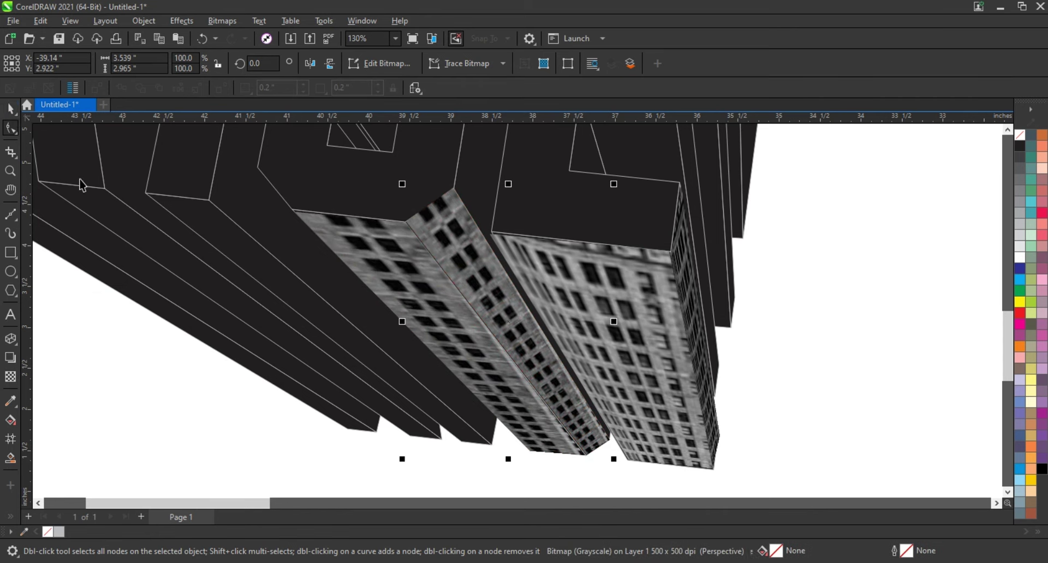
pyautogui.click(181, 20)
# Move a building strip onto the side face of the E and narrow its perspective corners.
pyautogui.click(327, 184)
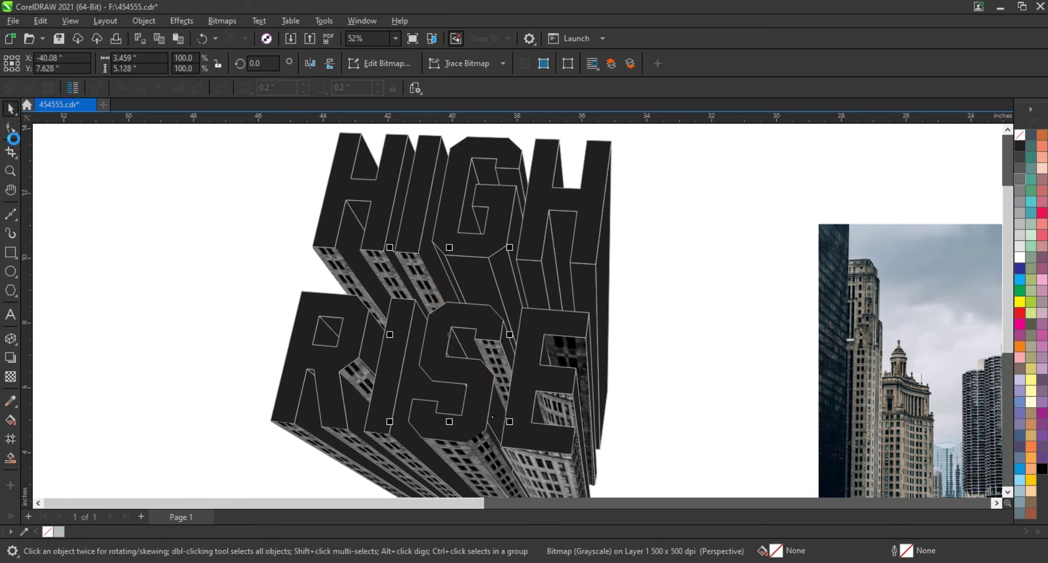
pyautogui.click(3, 130)
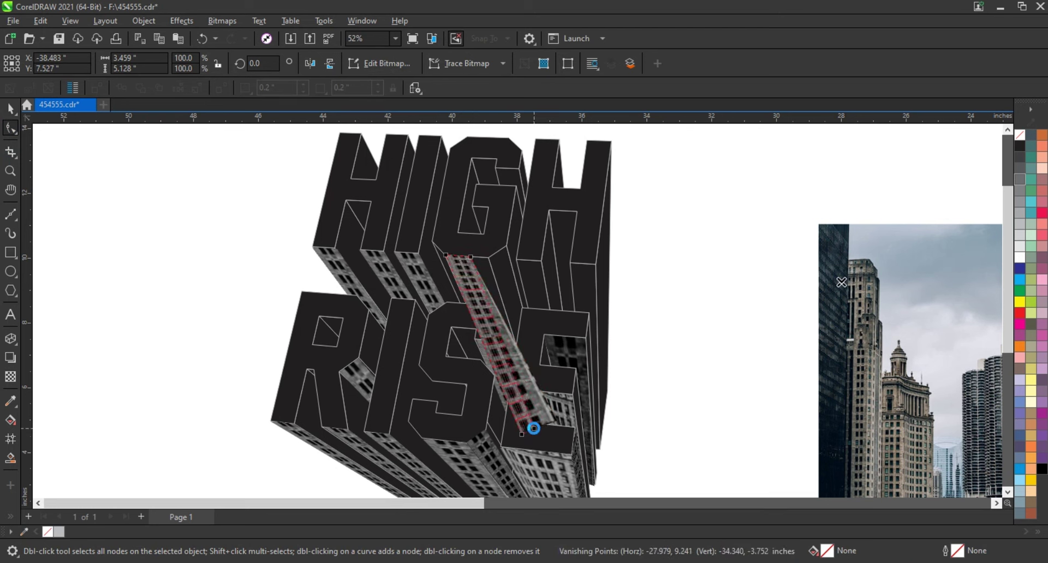
pyautogui.press('space')
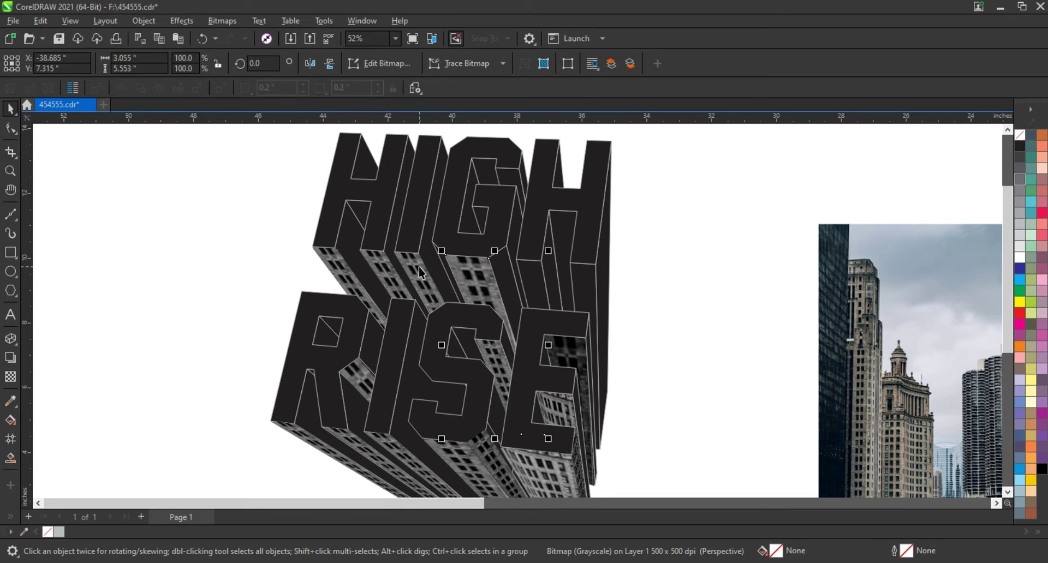
pyautogui.moveTo(479, 290); pyautogui.dragTo(549, 293)
pyautogui.press('space')
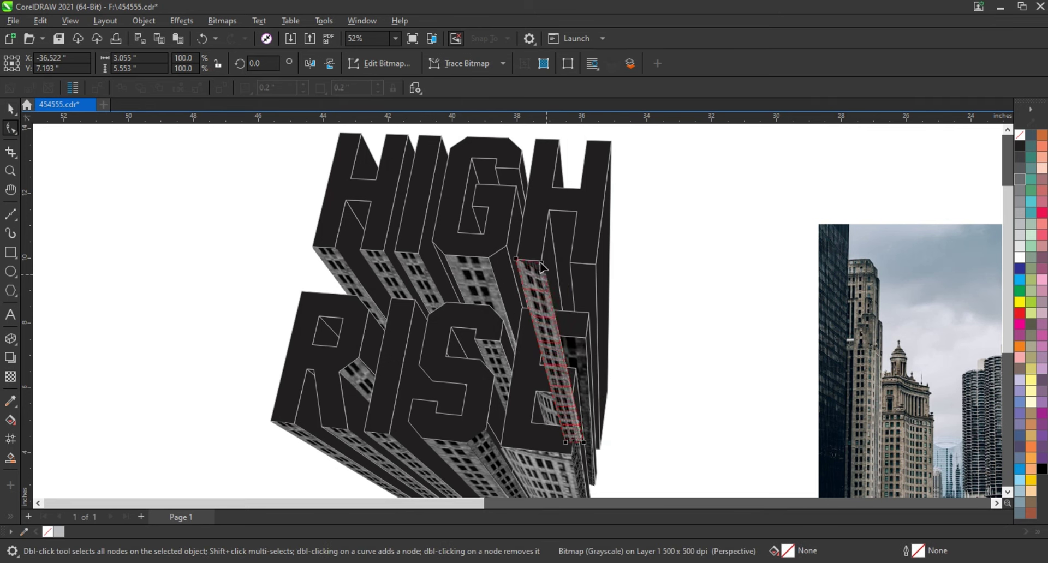
pyautogui.click(11, 108)
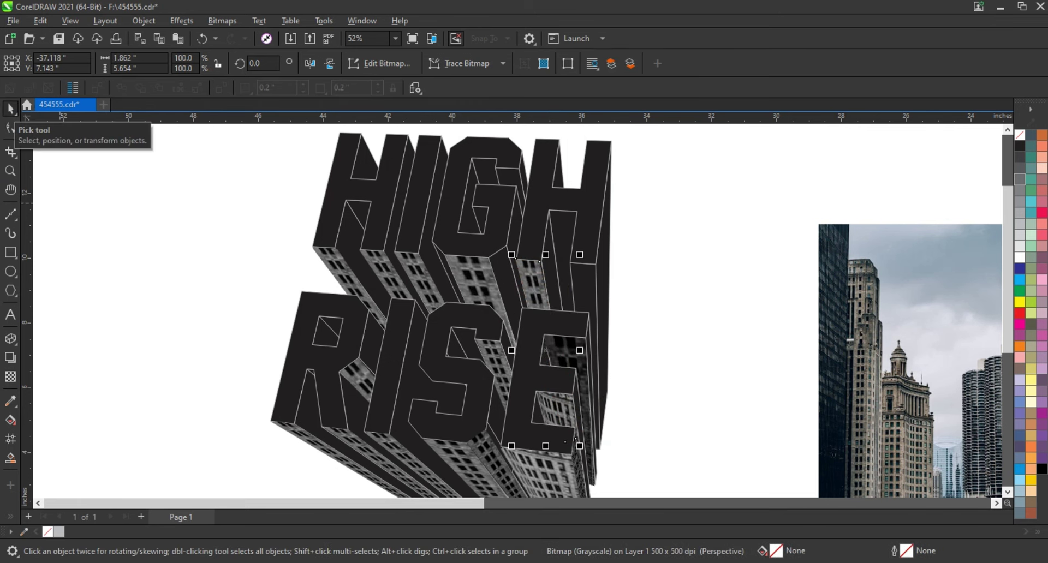
pyautogui.moveTo(532, 289); pyautogui.dragTo(589, 293)
pyautogui.press('space')
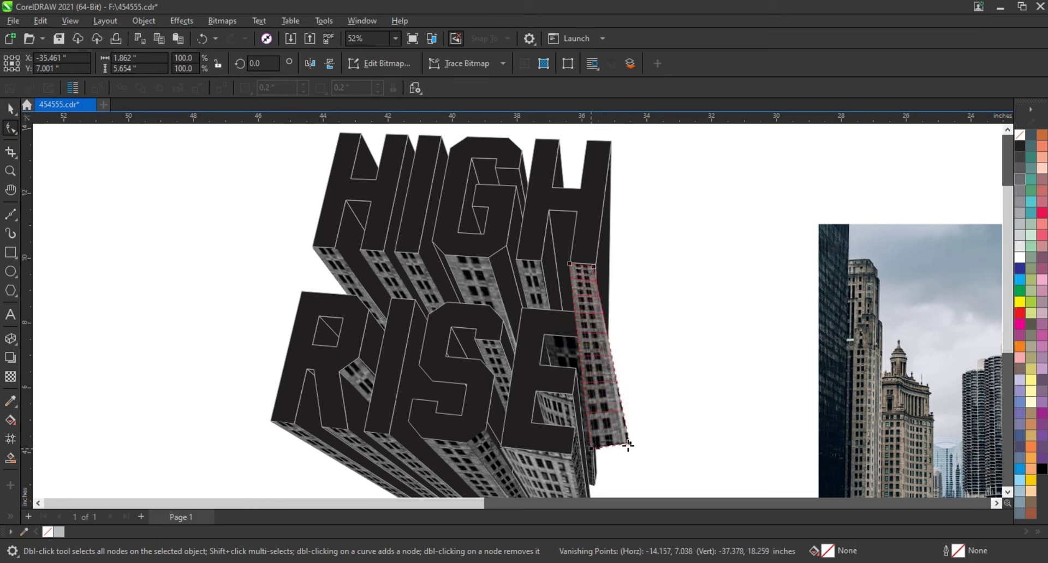
pyautogui.moveTo(628, 445); pyautogui.dragTo(600, 444)
pyautogui.click(9, 109)
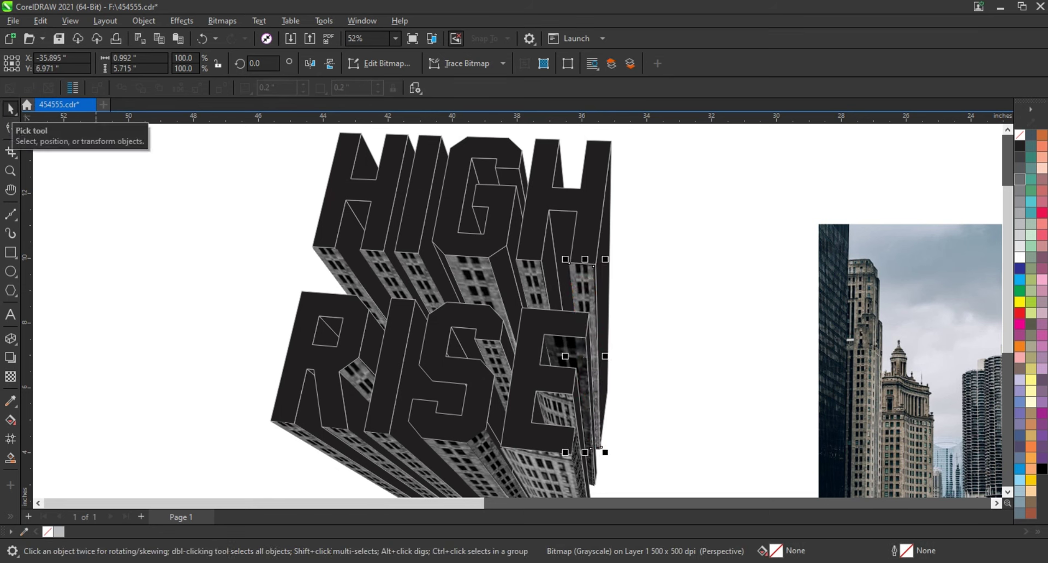
# Darken the six selected building strips with a 0.79 gamma adjustment.
pyautogui.click(498, 280)
pyautogui.click(181, 21)
pyautogui.click(328, 185)
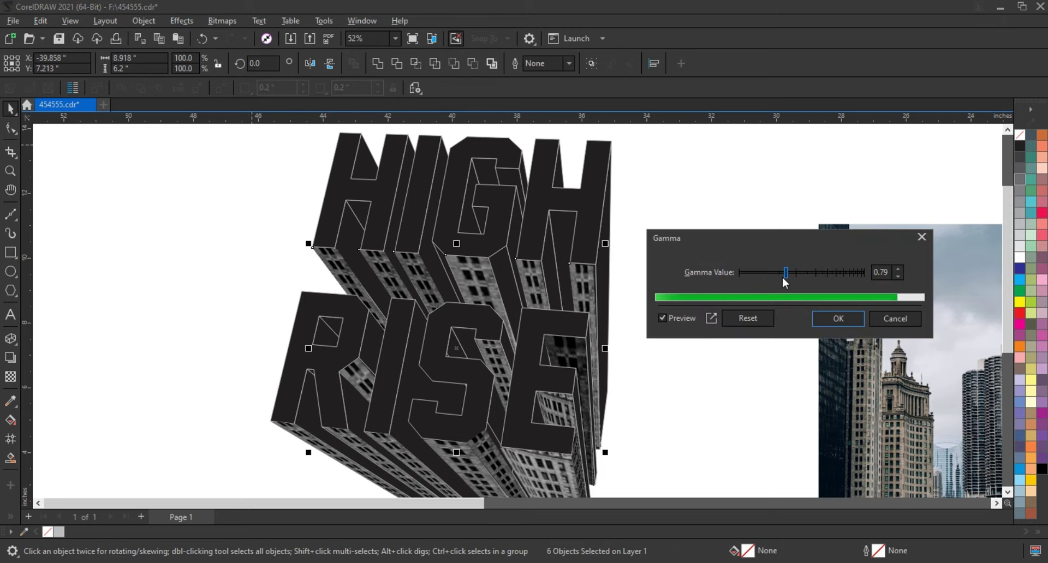
pyautogui.click(837, 313)
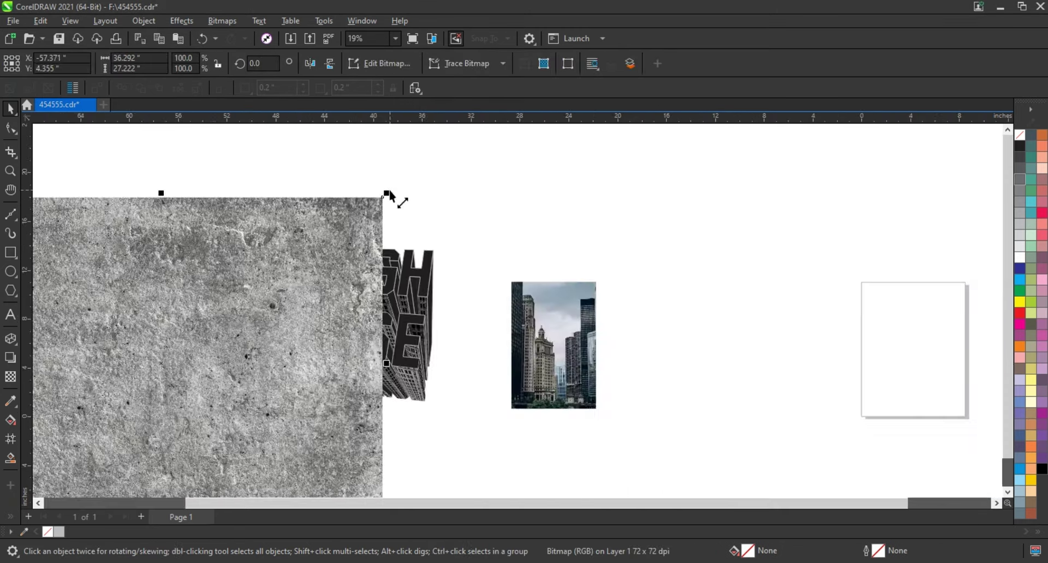
# Resize the concrete texture, add a perspective to it, and darken it to gamma 0.37.
pyautogui.moveTo(389, 194); pyautogui.dragTo(258, 290)
pyautogui.scroll(3, 343, 297)
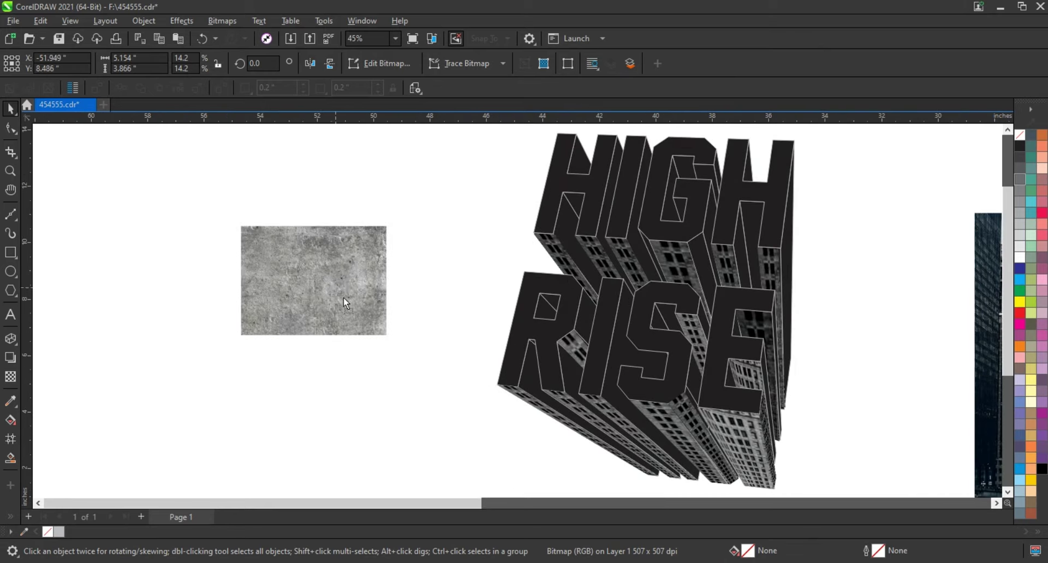
pyautogui.moveTo(343, 297); pyautogui.dragTo(415, 318)
pyautogui.click(181, 20)
pyautogui.click(199, 338)
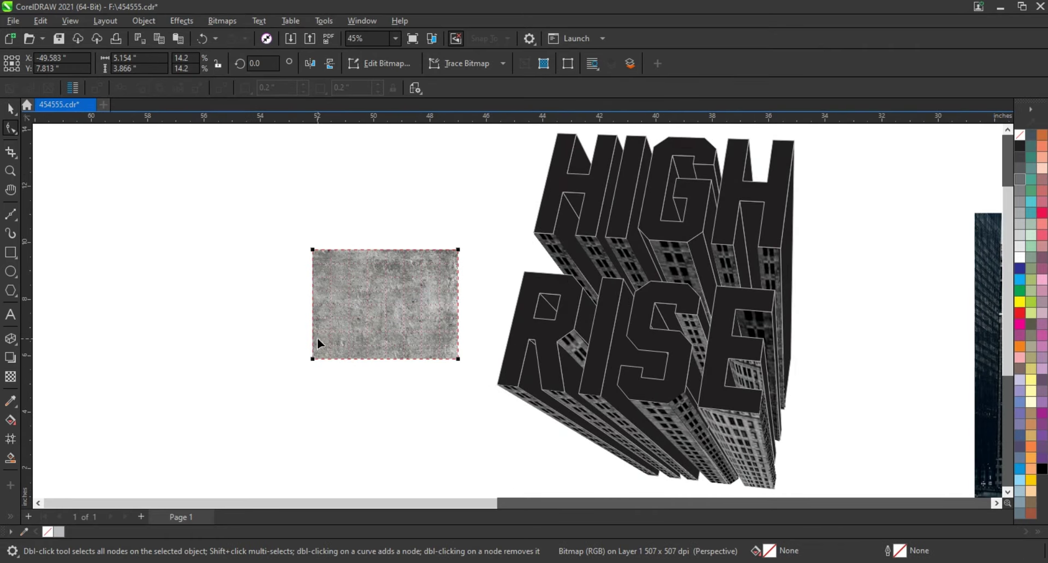
pyautogui.moveTo(382, 366); pyautogui.dragTo(421, 304)
pyautogui.press('z')
pyautogui.scroll(-1, 339, 213)
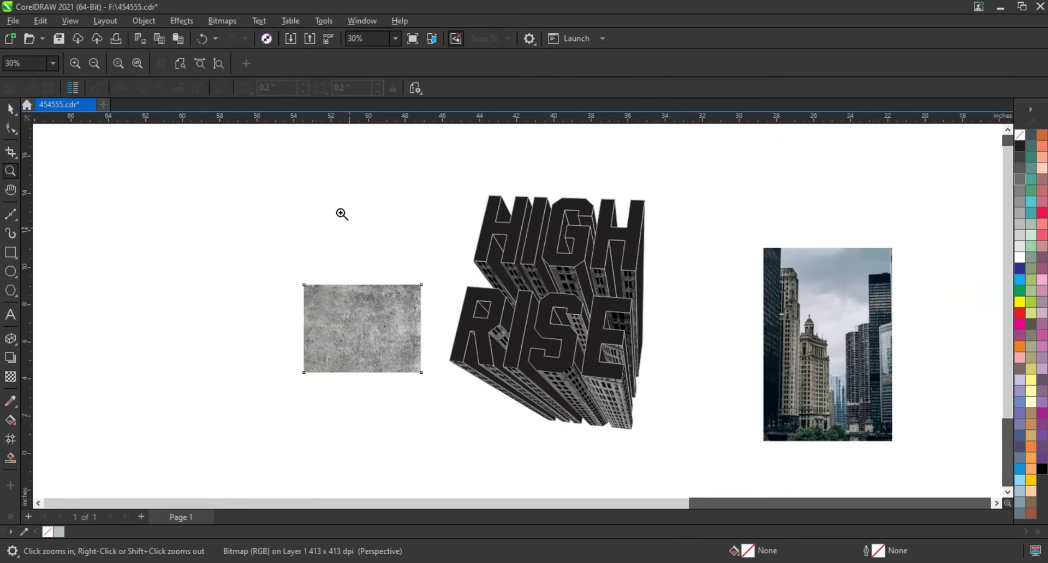
pyautogui.scroll(1, 312, 171)
pyautogui.click(144, 21)
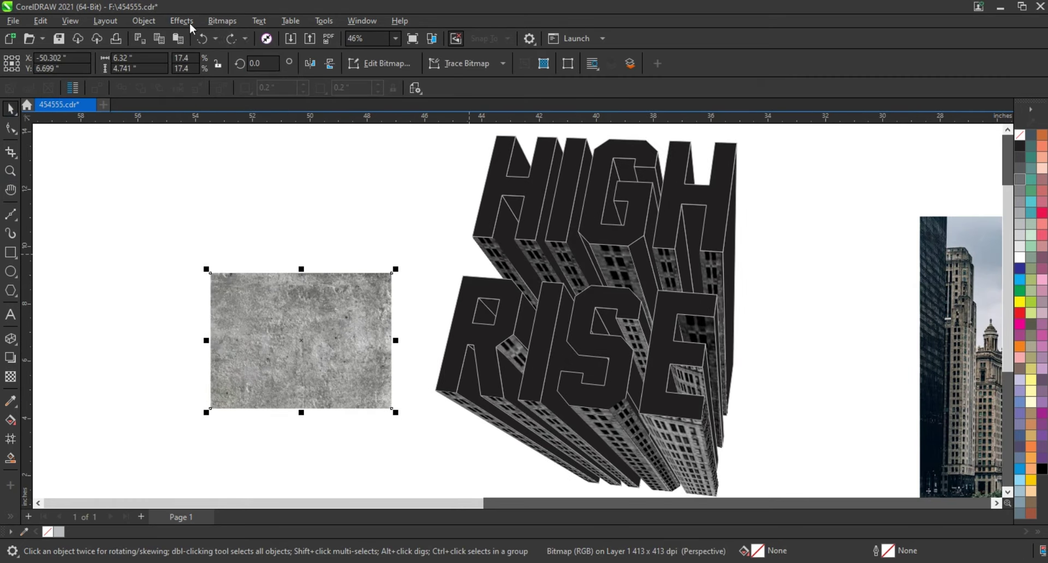
pyautogui.moveTo(502, 271); pyautogui.dragTo(506, 270)
pyautogui.click(572, 316)
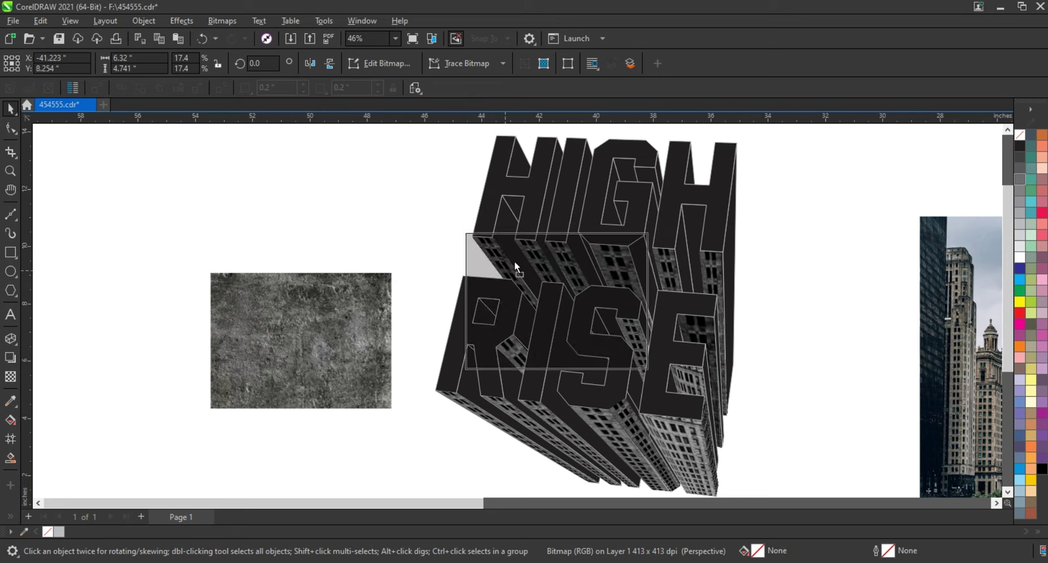
# Squeeze the concrete texture onto a narrow side face and send it behind the lettering.
pyautogui.moveTo(213, 322)
pyautogui.mouseDown()
pyautogui.moveTo(497, 246)
pyautogui.moveTo(687, 180)
pyautogui.moveTo(609, 369)
pyautogui.mouseUp()
pyautogui.press('F10')
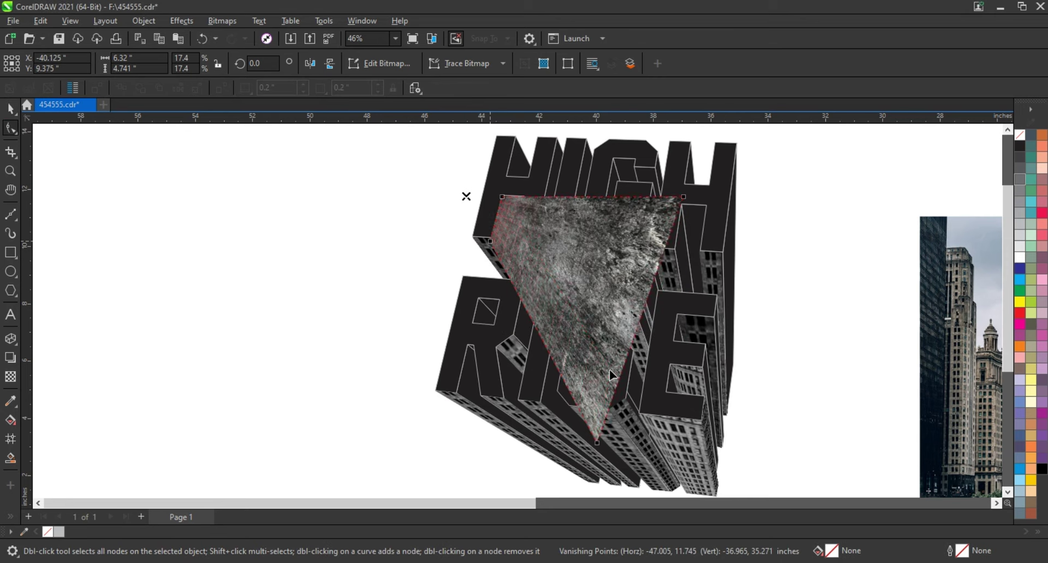
pyautogui.moveTo(599, 402); pyautogui.dragTo(612, 397)
pyautogui.click(11, 108)
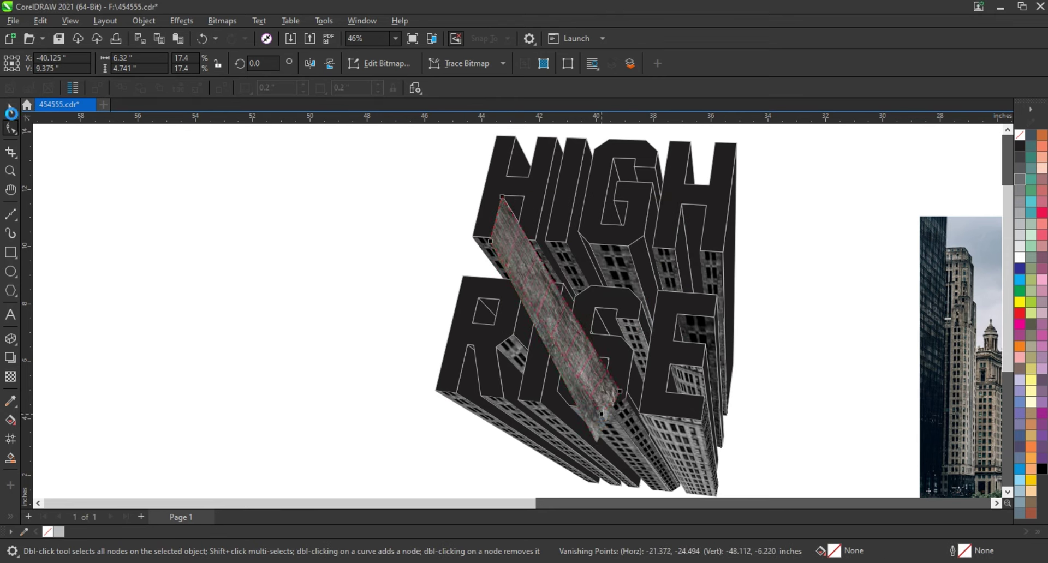
pyautogui.hotkey('shift', 'pagedown')
# Darken the selected building texture by lowering its gamma.
pyautogui.scroll(1, 885, 128)
pyautogui.click(144, 20)
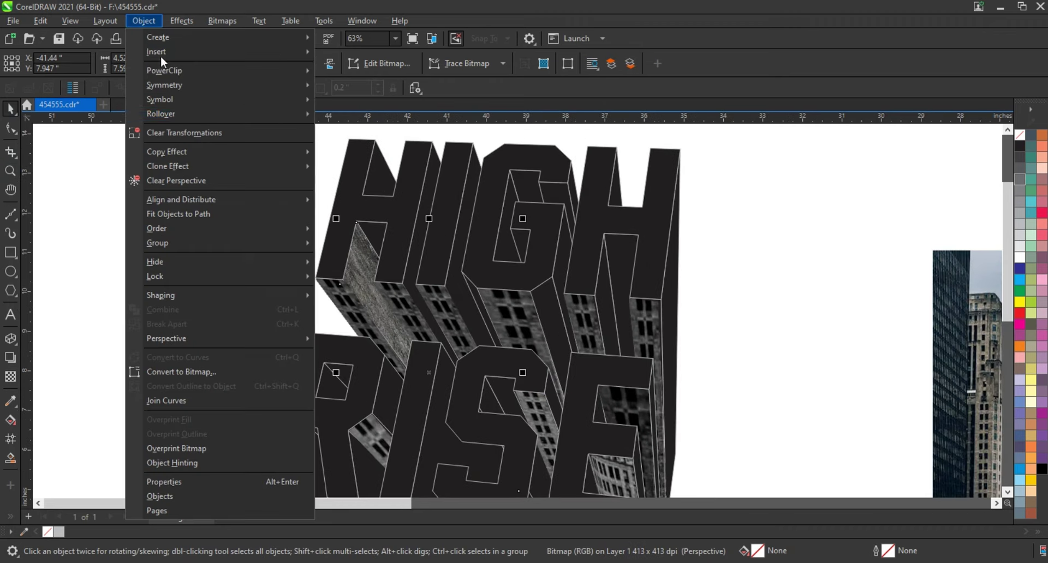
pyautogui.press('Return')
pyautogui.moveTo(496, 269); pyautogui.dragTo(484, 267)
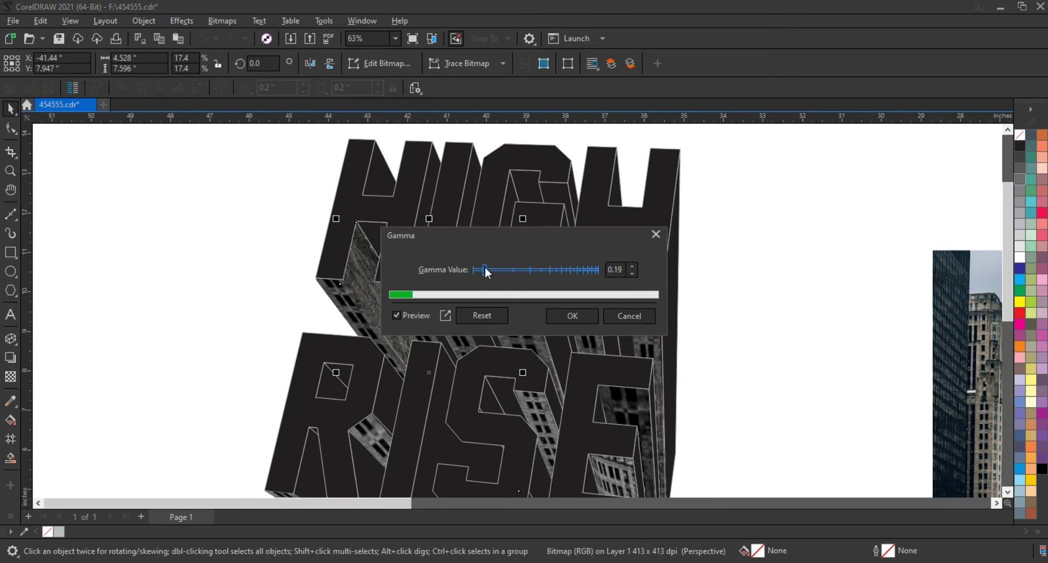
pyautogui.press('Return')
pyautogui.hotkey('ctrl', 'z')
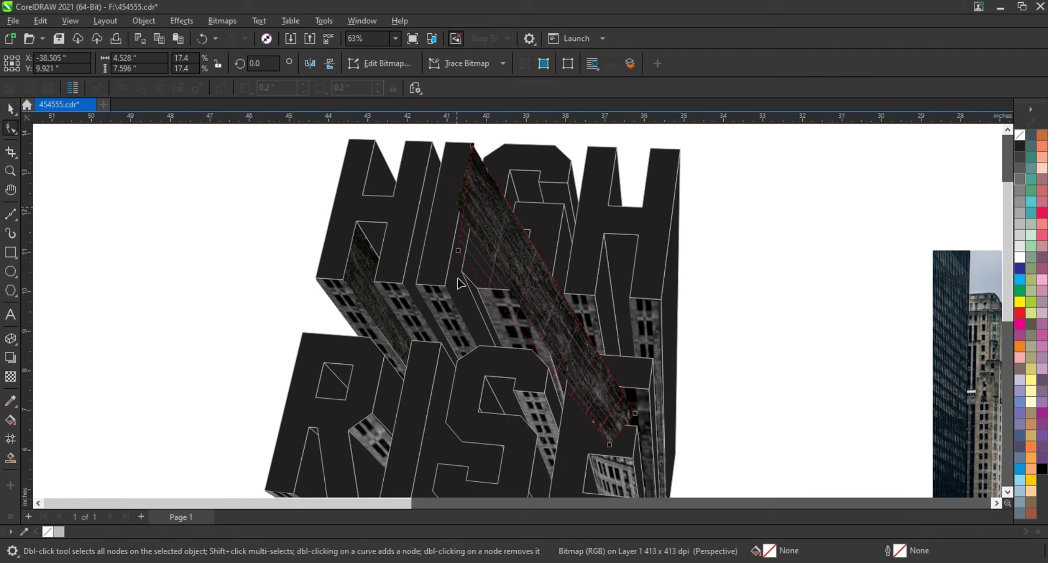
pyautogui.click(11, 108)
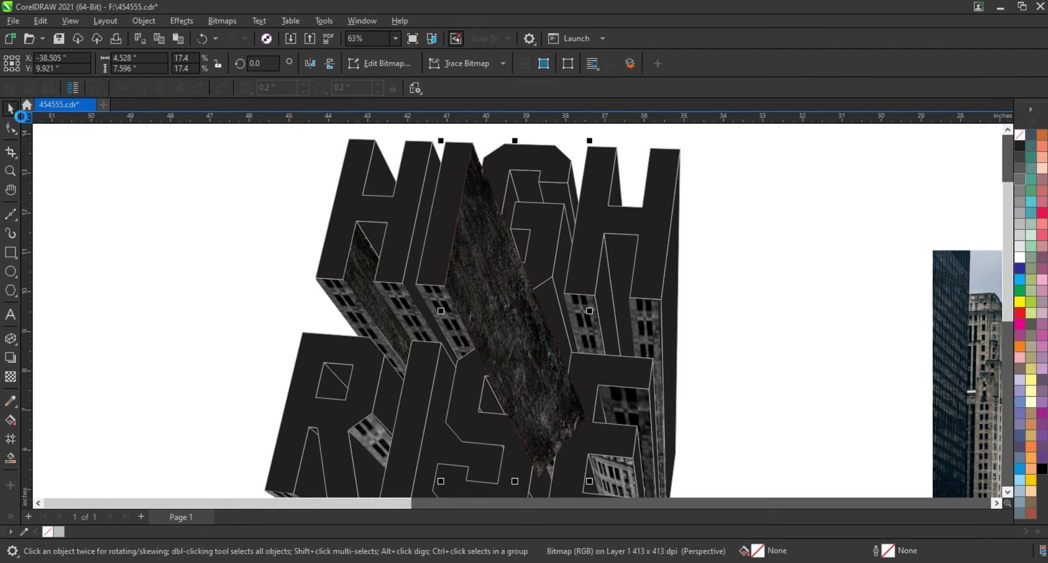
# Fit the texture patch behind G and S to the side wall and darken its gamma.
pyautogui.click(144, 20)
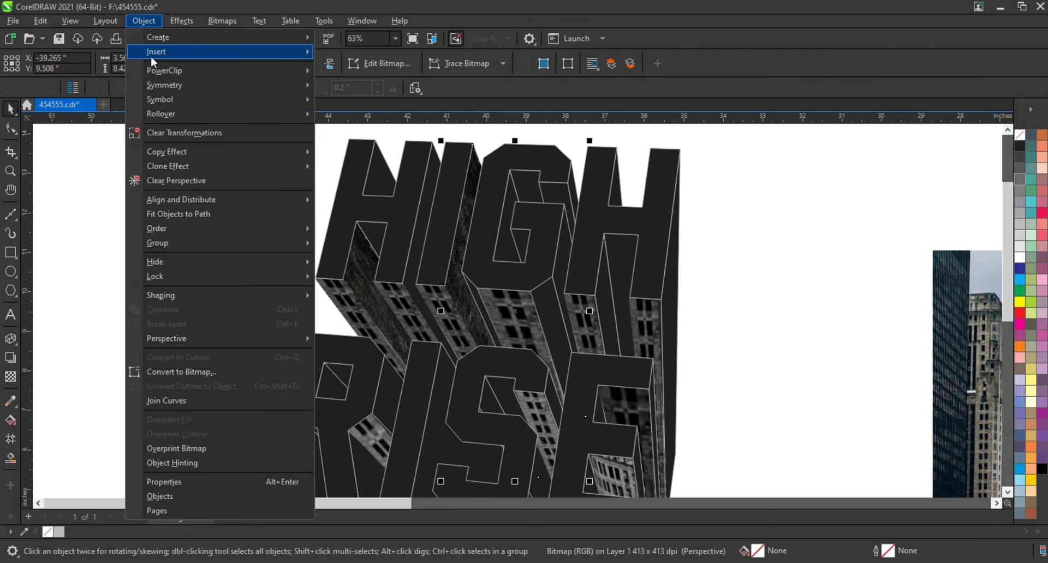
pyautogui.click(182, 21)
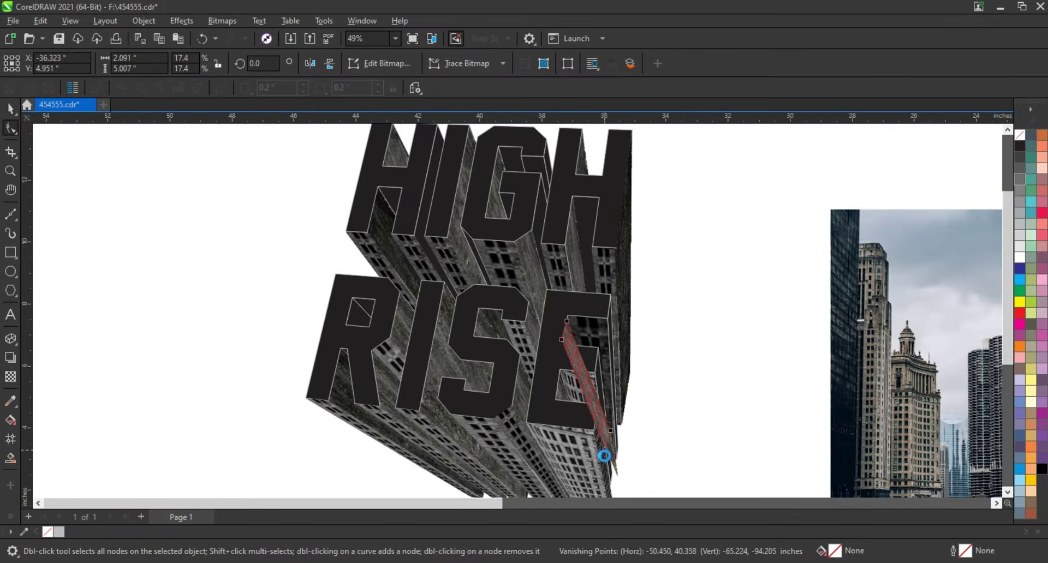
pyautogui.press('space')
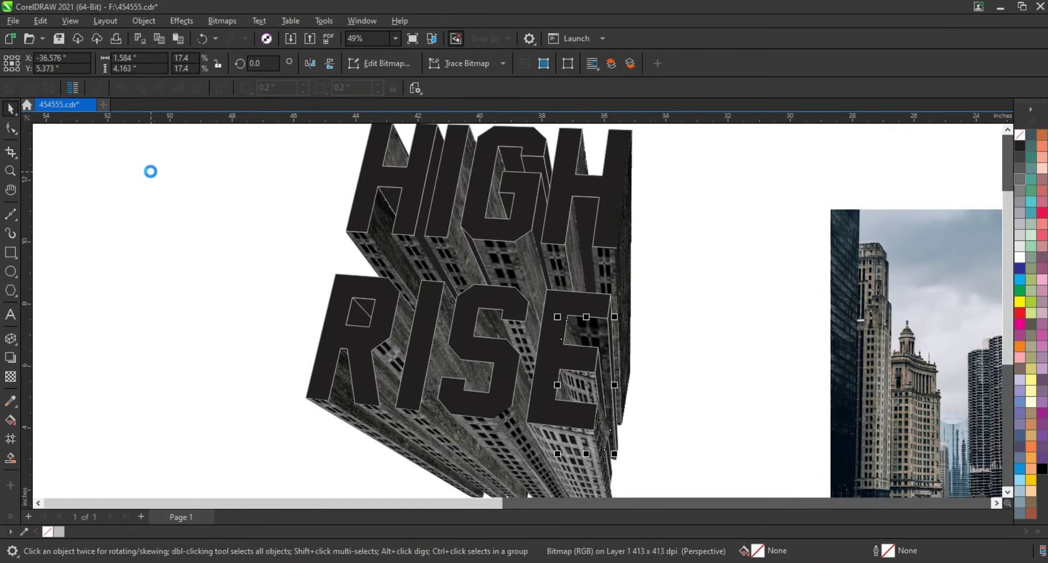
pyautogui.click(528, 263)
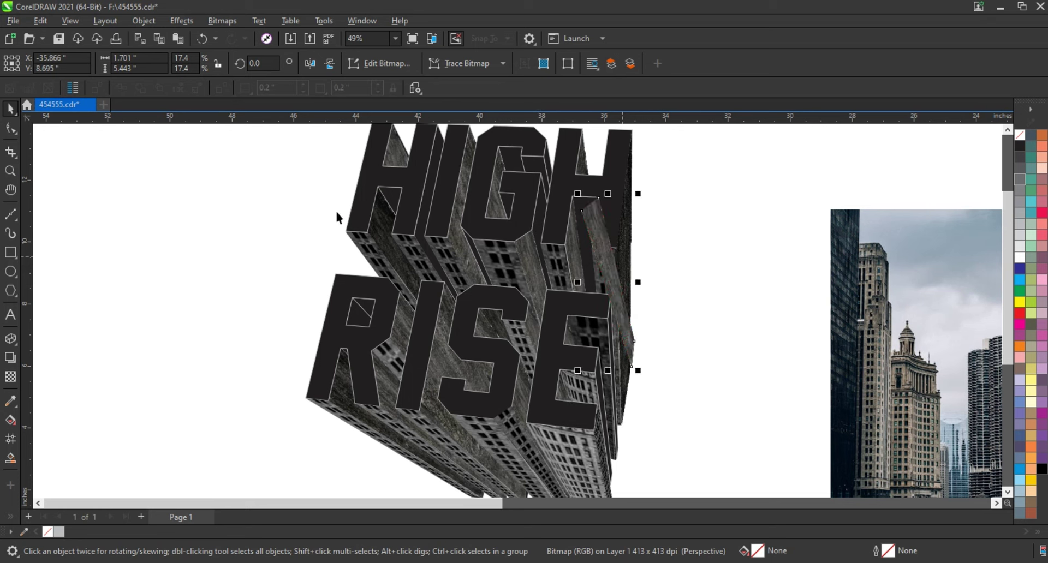
pyautogui.moveTo(633, 304); pyautogui.dragTo(610, 305)
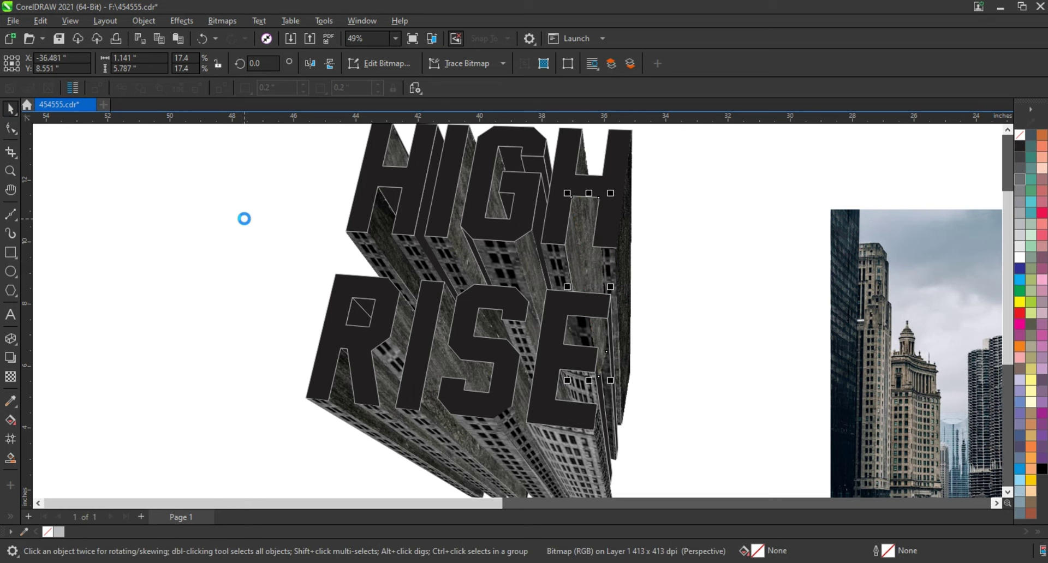
pyautogui.click(182, 20)
pyautogui.click(306, 143)
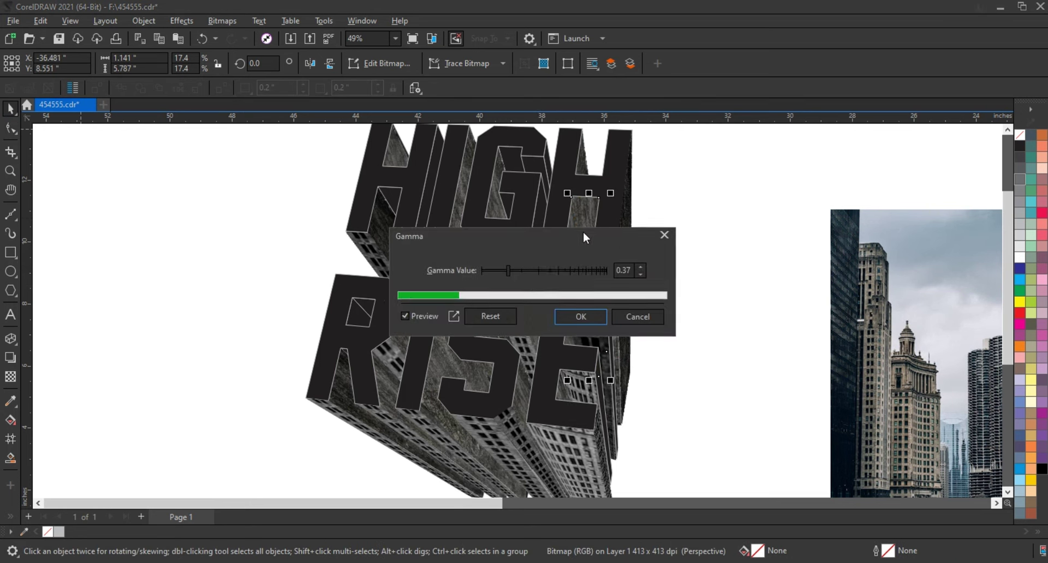
pyautogui.moveTo(583, 232); pyautogui.dragTo(857, 231)
pyautogui.moveTo(835, 271); pyautogui.dragTo(796, 271)
pyautogui.click(865, 318)
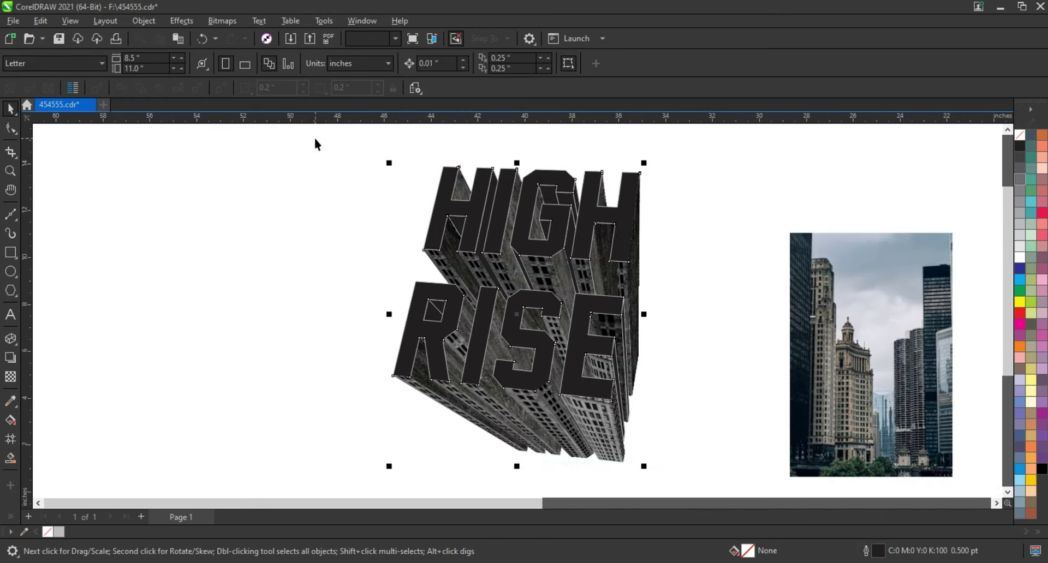
# Clear the selection and paste in the concrete texture image.
pyautogui.click(559, 175)
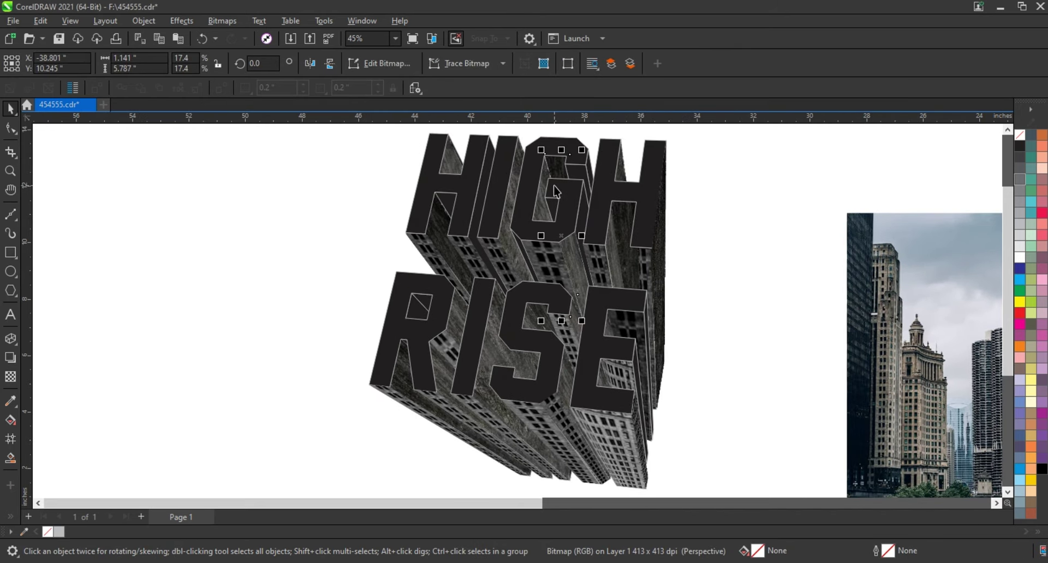
pyautogui.press('Escape')
pyautogui.click(490, 299)
pyautogui.click(777, 312)
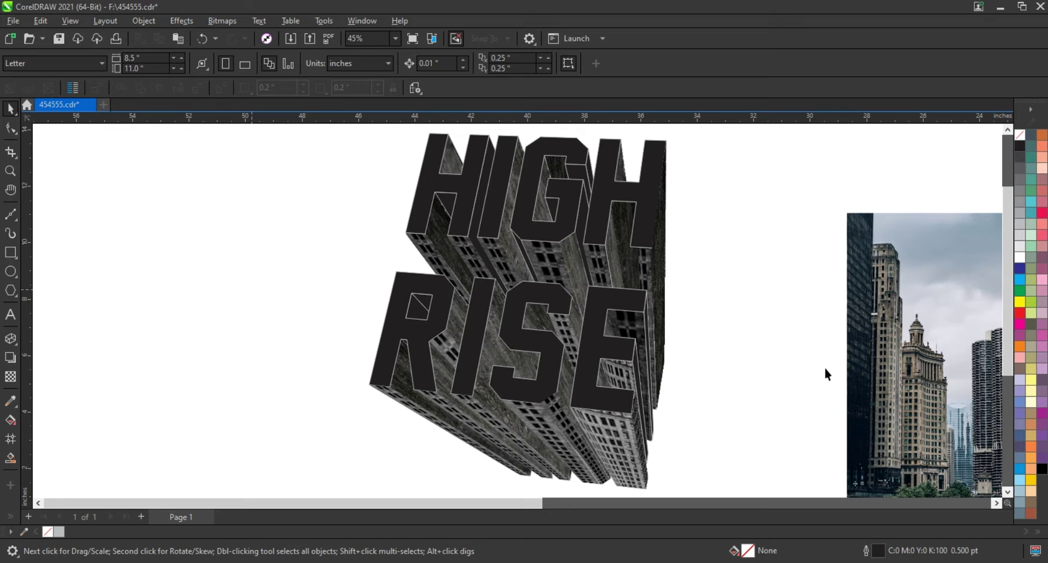
pyautogui.scroll(-2, 825, 374)
pyautogui.hotkey('ctrl', 'v')
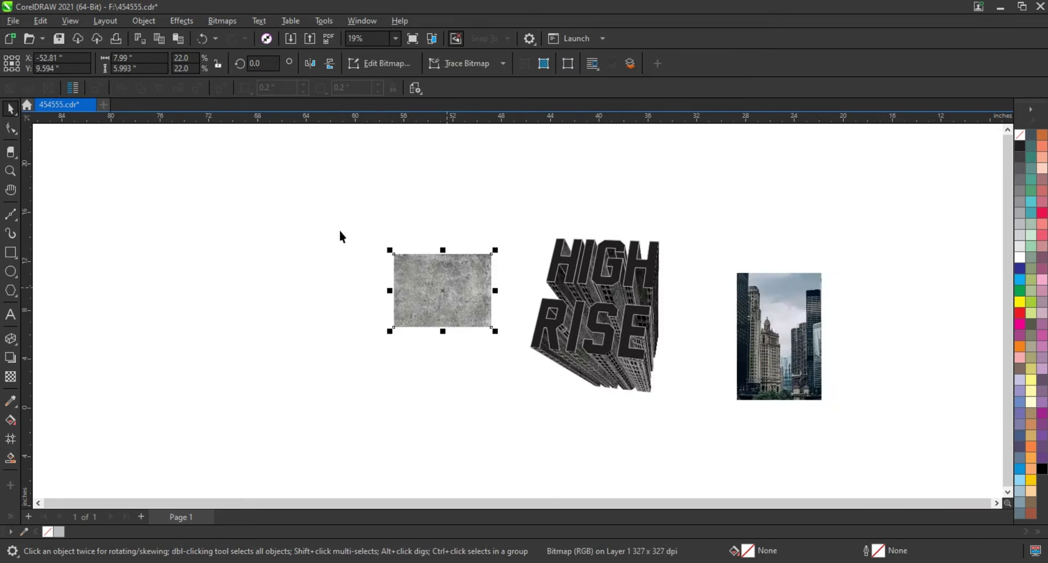
# PowerClip the enlarged concrete texture inside the HIGH RISE letters and skew it to match.
pyautogui.scroll(3, 549, 319)
pyautogui.moveTo(440, 351); pyautogui.dragTo(515, 415)
pyautogui.rightClick(274, 327)
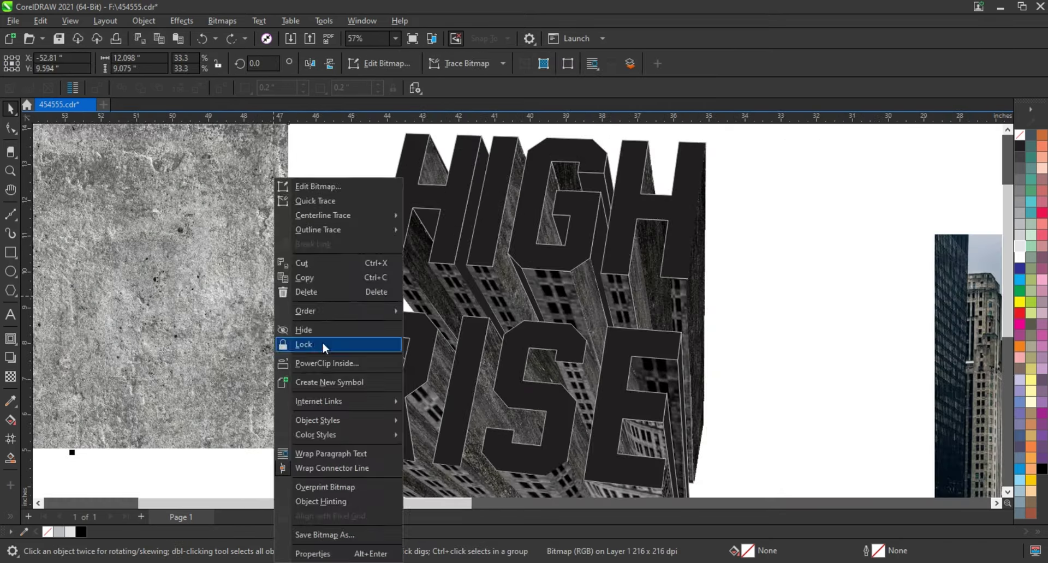
pyautogui.click(326, 362)
pyautogui.click(442, 328)
pyautogui.doubleClick(597, 285)
pyautogui.moveTo(653, 317); pyautogui.dragTo(655, 328)
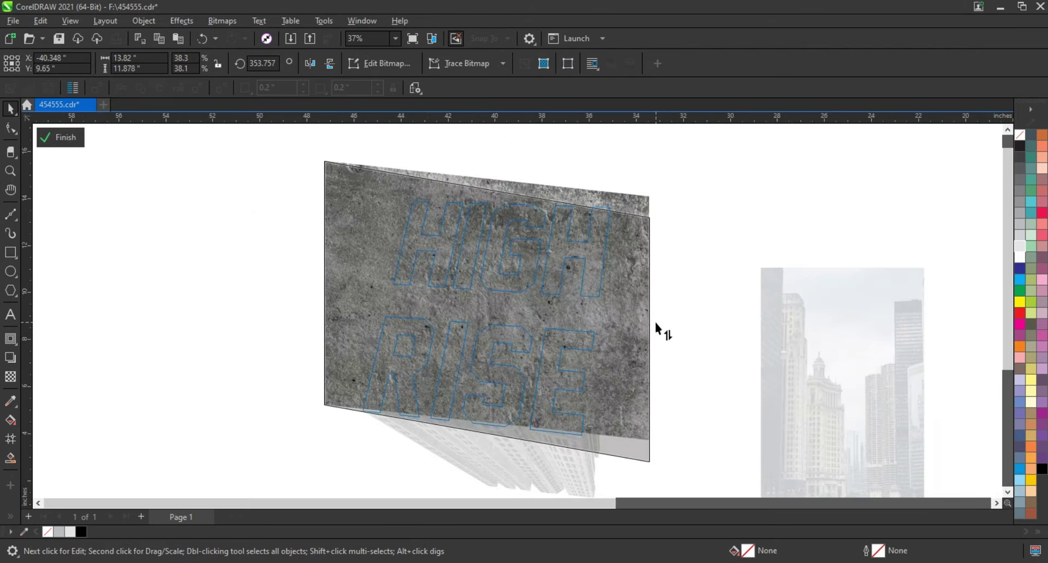
pyautogui.click(636, 296)
pyautogui.click(60, 137)
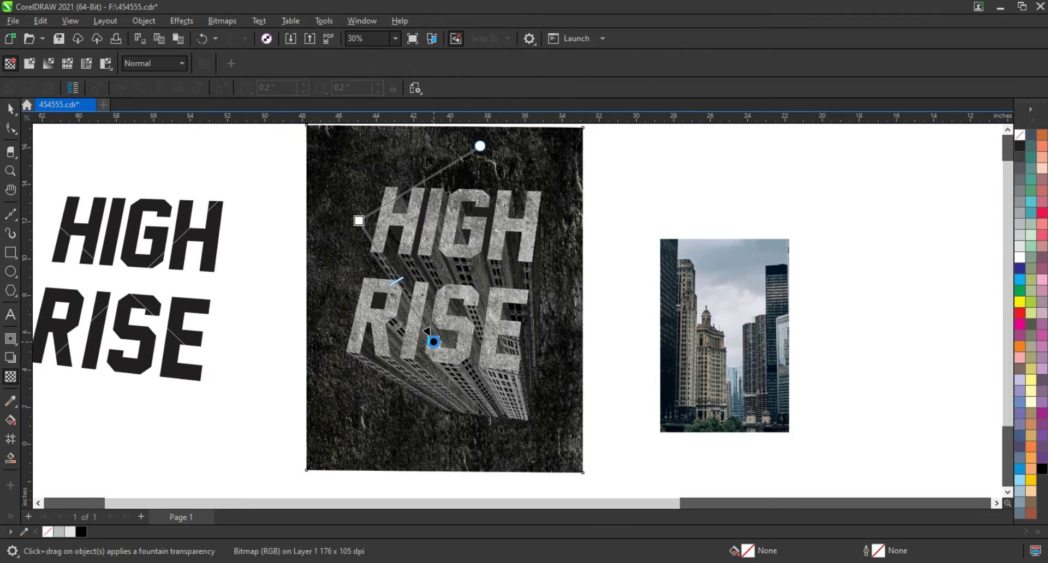
# Cast a perspective drop shadow from the HIGH RISE artwork toward the upper right.
pyautogui.press('space')
pyautogui.click(416, 386)
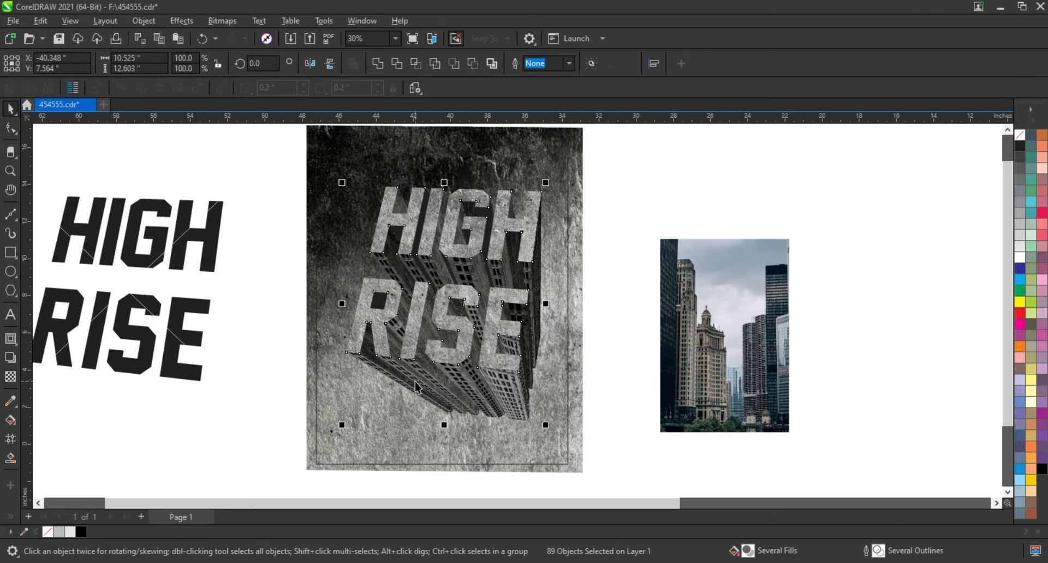
pyautogui.moveTo(444, 422); pyautogui.dragTo(668, 224)
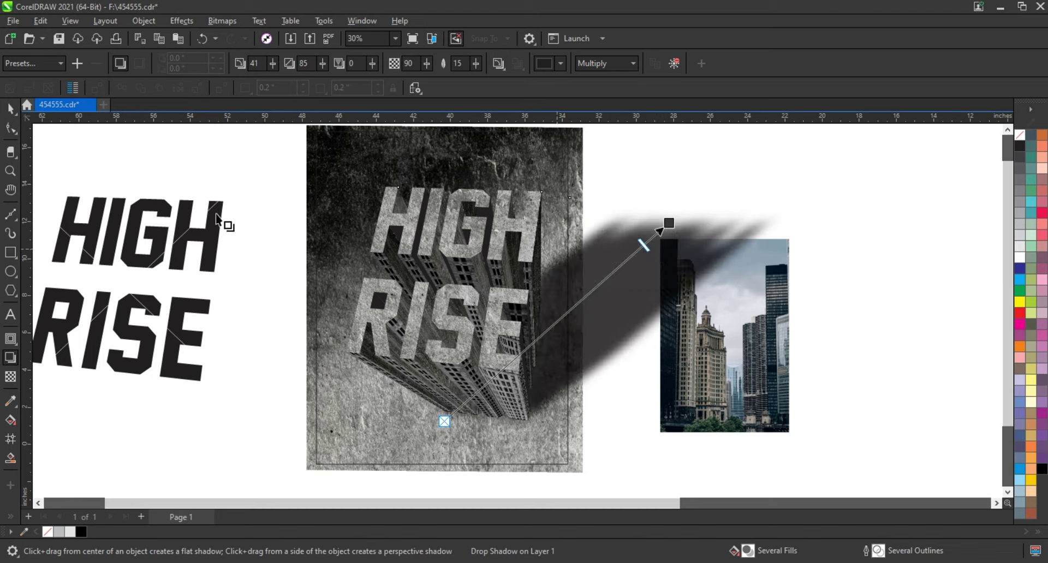
# Separate the drop shadow from the HIGH RISE text.
pyautogui.click(144, 20)
pyautogui.click(158, 322)
pyautogui.press('Escape')
pyautogui.press('Delete')
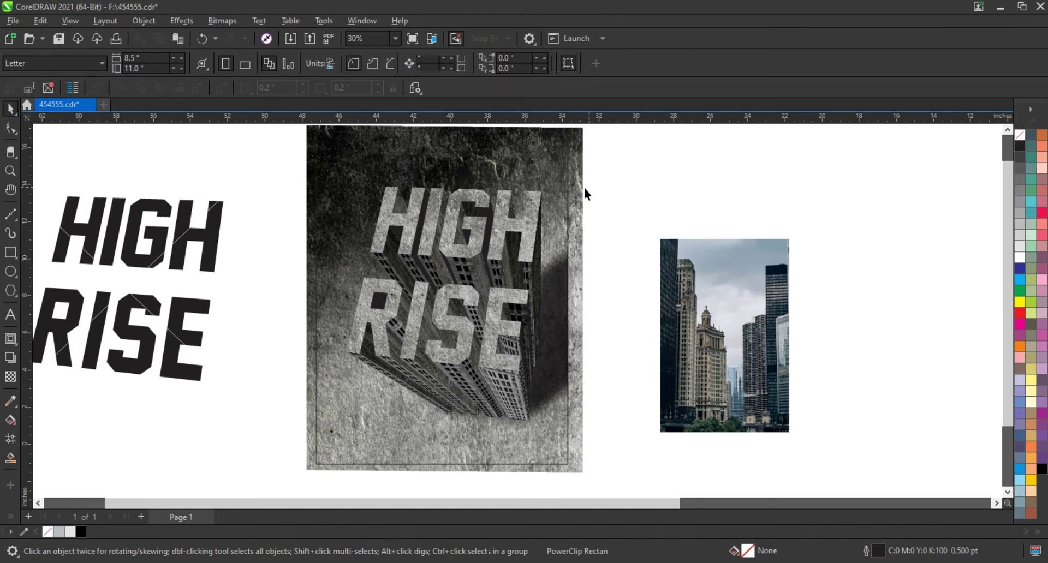
# PowerClip the shadow and artwork into the poster frame, then convert to a grayscale bitmap.
pyautogui.click(573, 191)
pyautogui.rightClick(581, 463)
pyautogui.click(636, 264)
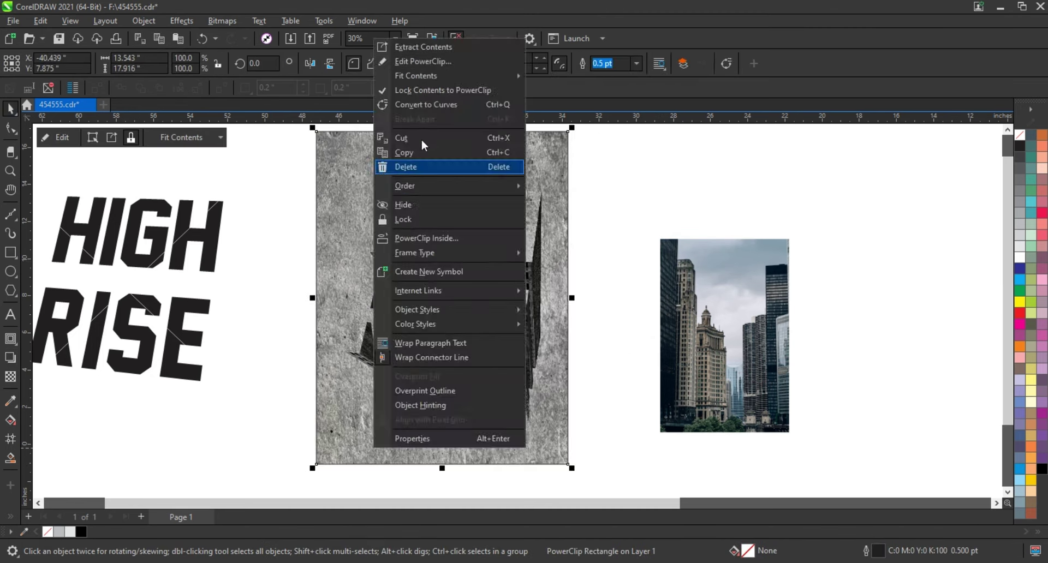
pyautogui.moveTo(306, 163); pyautogui.dragTo(594, 437)
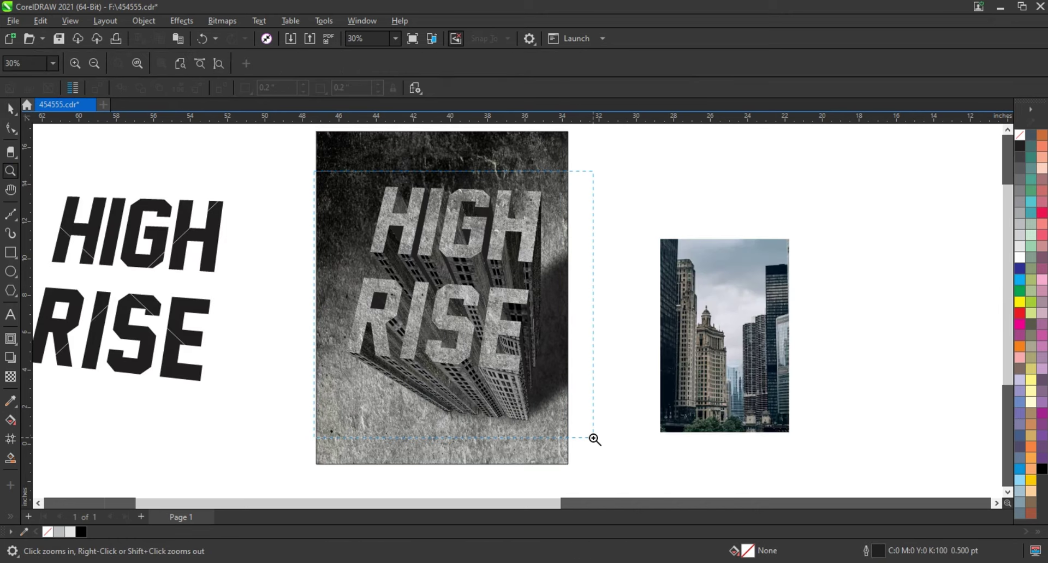
pyautogui.hotkey('shift', 'F2')
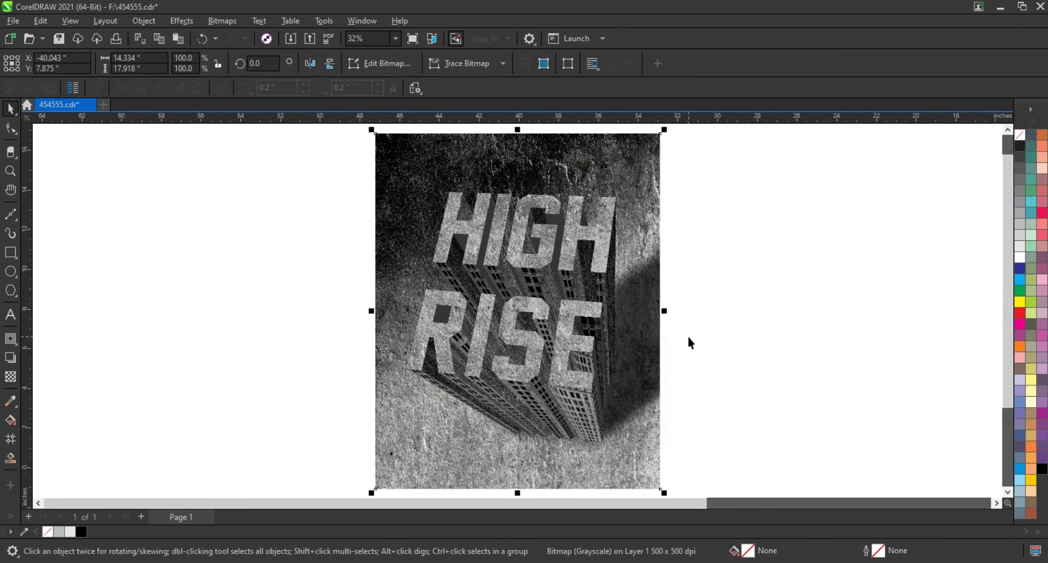
pyautogui.click(709, 367)
pyautogui.click(11, 171)
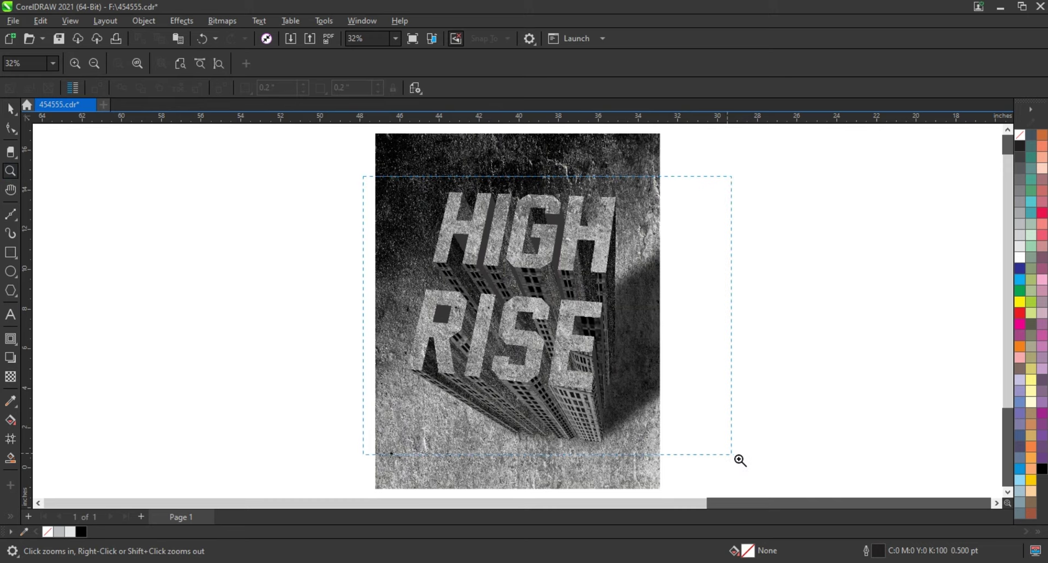
pyautogui.moveTo(732, 454); pyautogui.dragTo(731, 453)
pyautogui.press('F9')
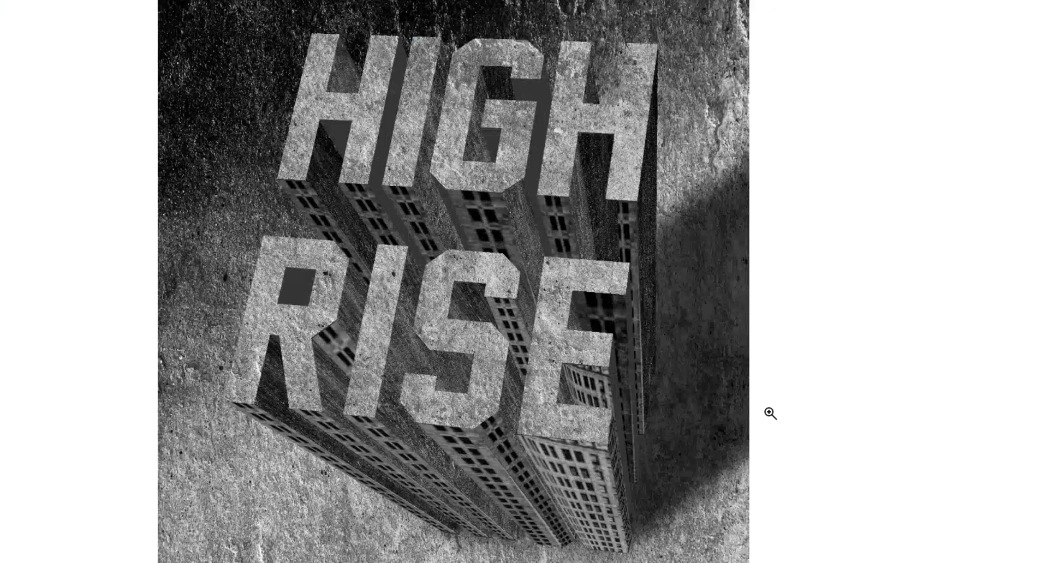
pyautogui.press('F9')
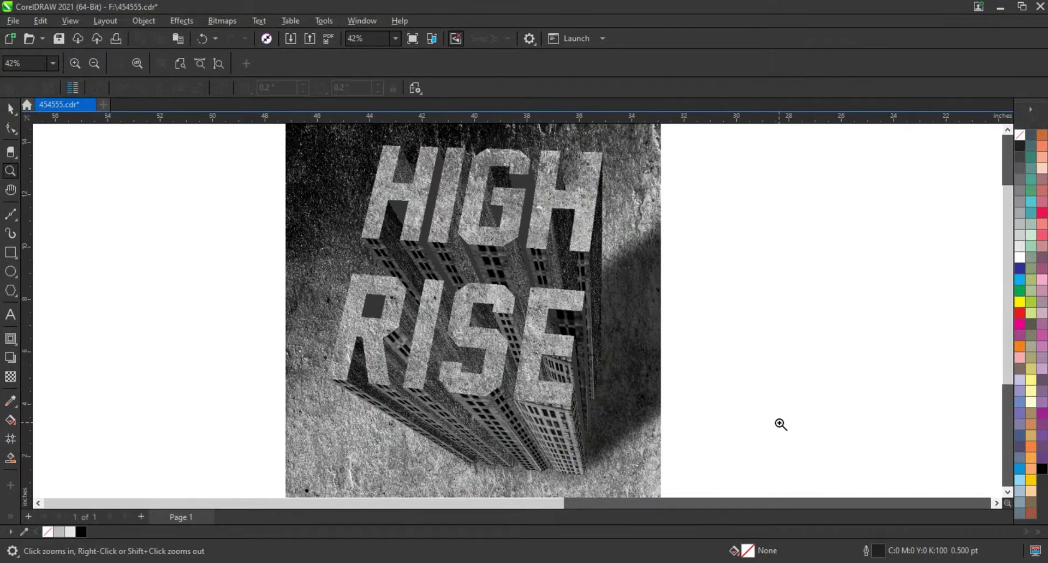
pyautogui.scroll(-1, 769, 420)
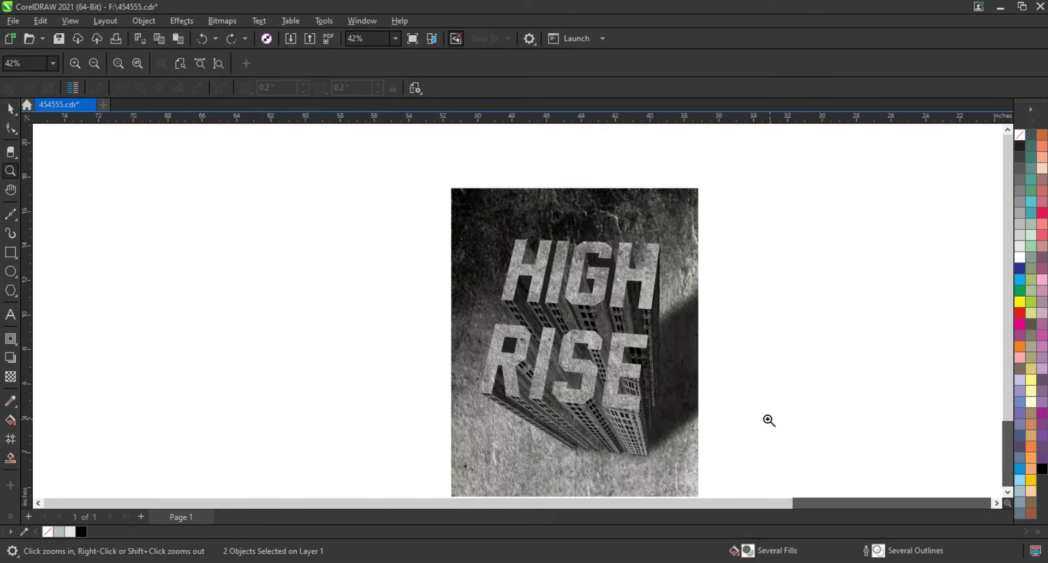
pyautogui.scroll(1, 760, 486)
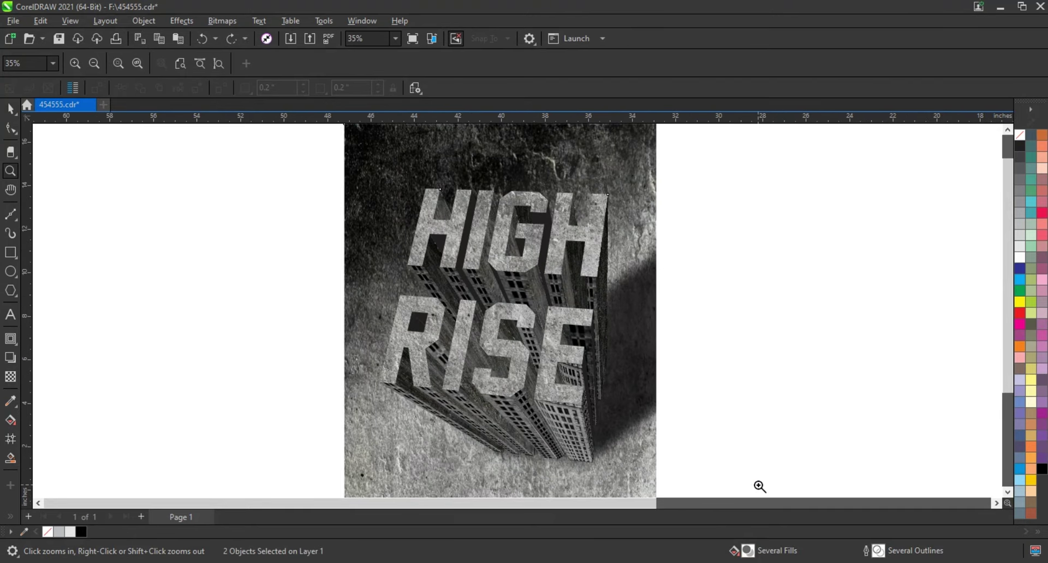
pyautogui.scroll(1, 759, 486)
pyautogui.press('F9')
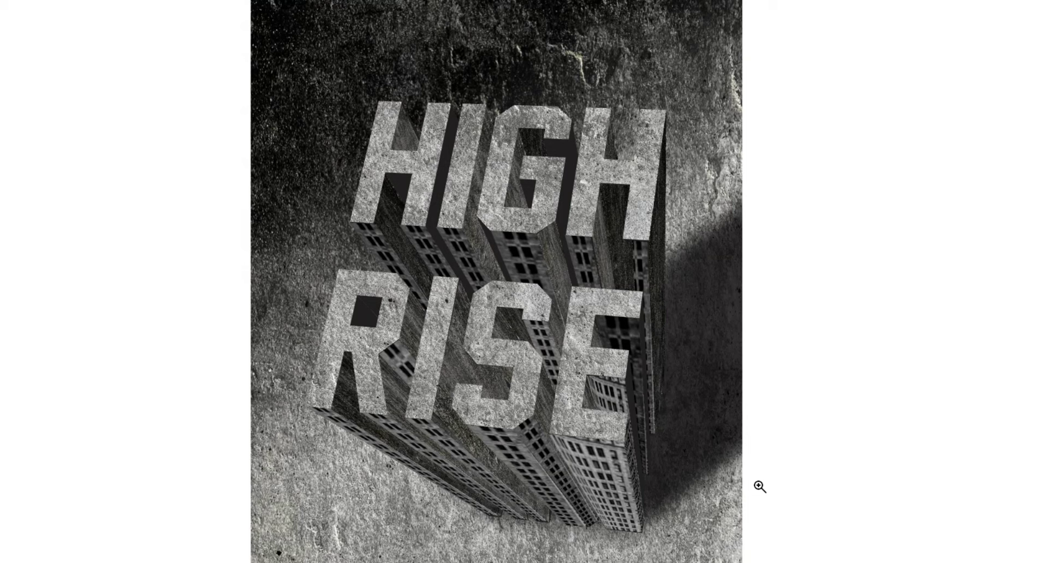
pyautogui.press('Escape')
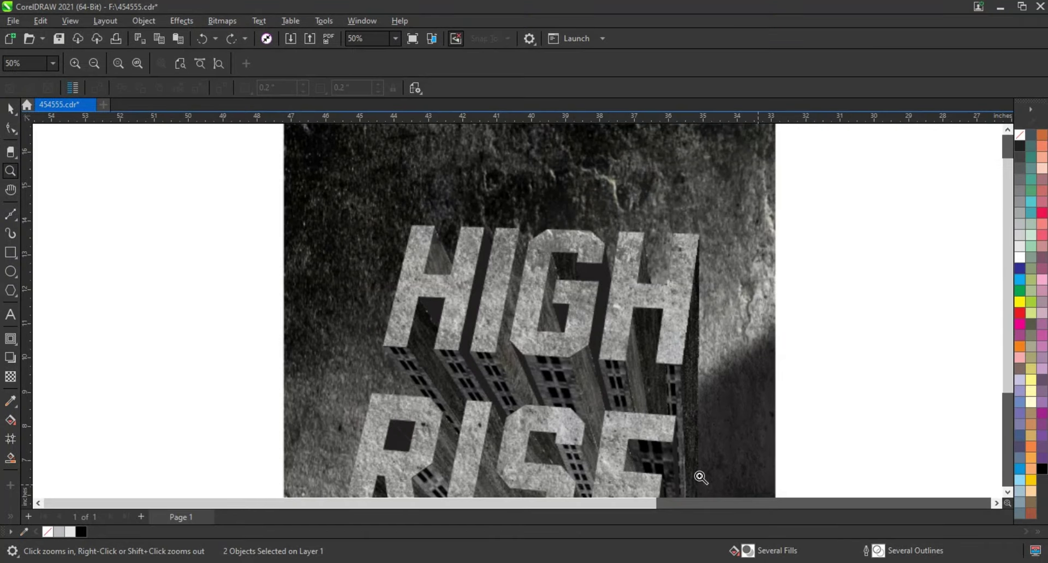